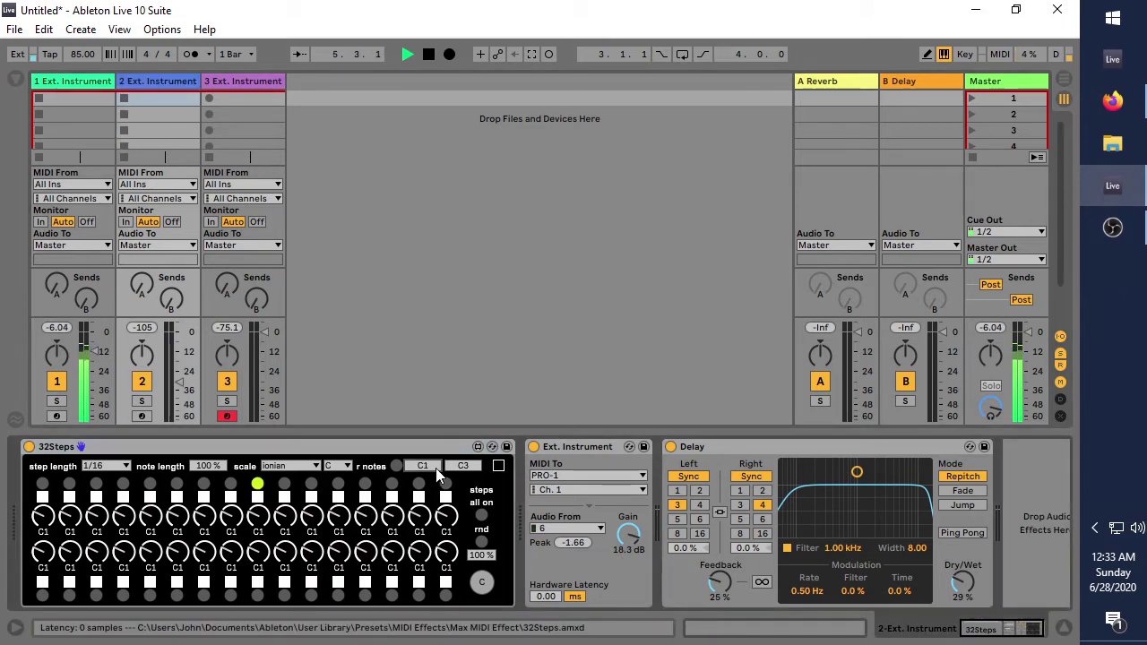
Step: Run a randomized 32Steps sequence with a C2 to C4 note range on track 2 and raise the track's volume slightly
{"action": "left_click_drag", "start_coordinate": [435, 468], "coordinate": [436, 455]}
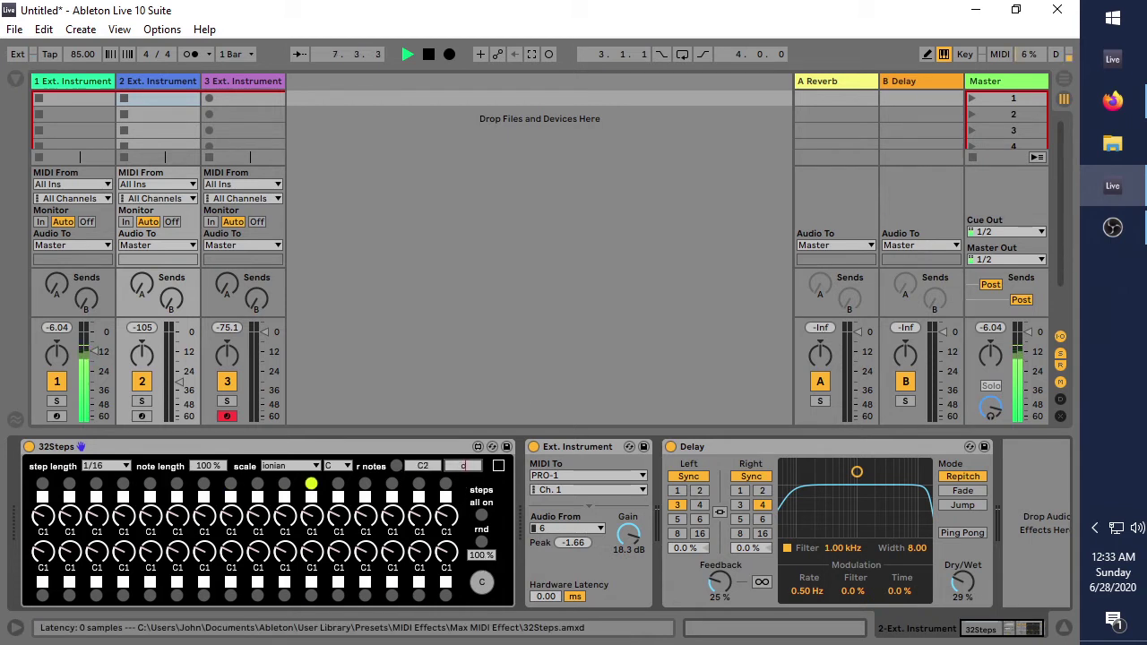
{"action": "left_click_drag", "start_coordinate": [463, 466], "coordinate": [464, 456]}
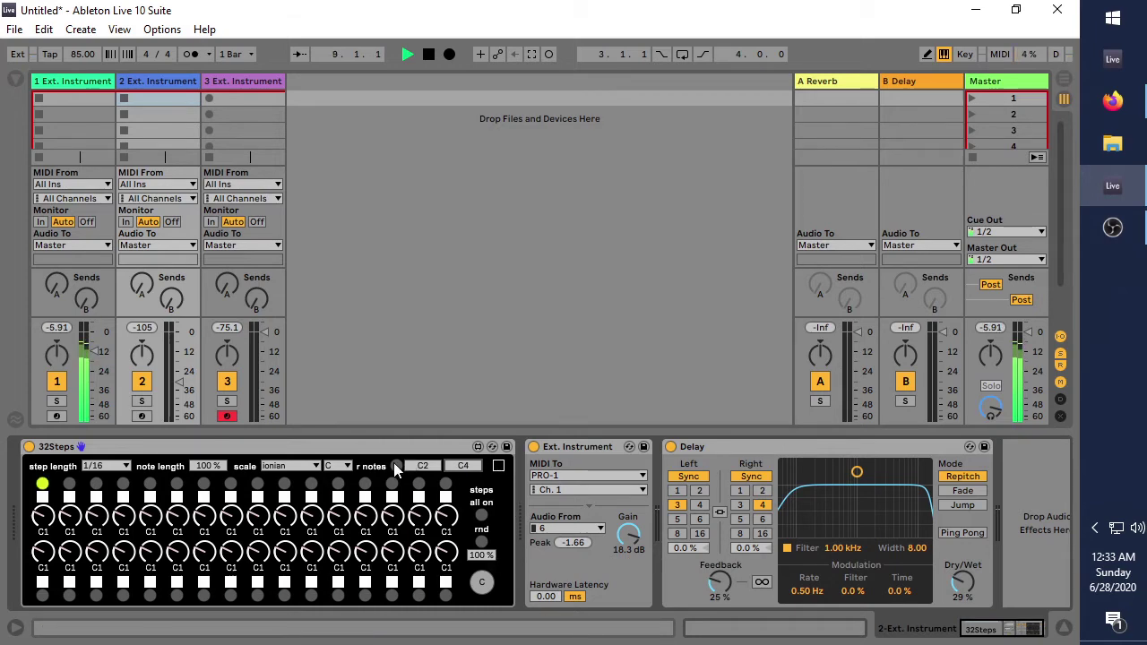
{"action": "left_click", "coordinate": [500, 467]}
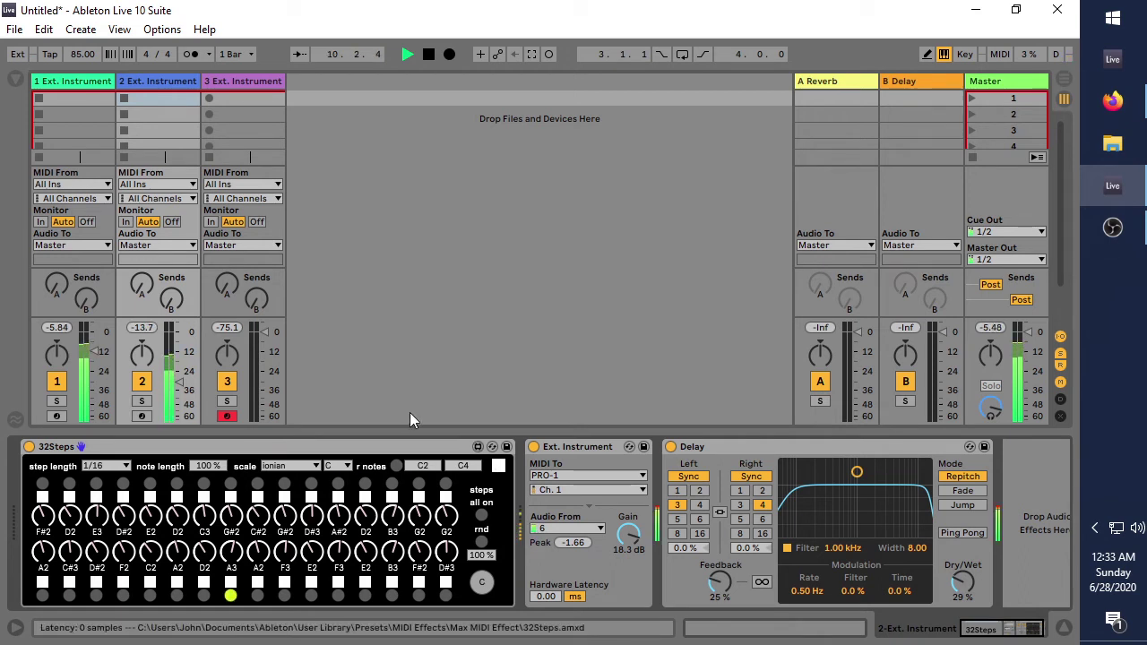
{"action": "left_click_drag", "start_coordinate": [178, 383], "coordinate": [178, 378]}
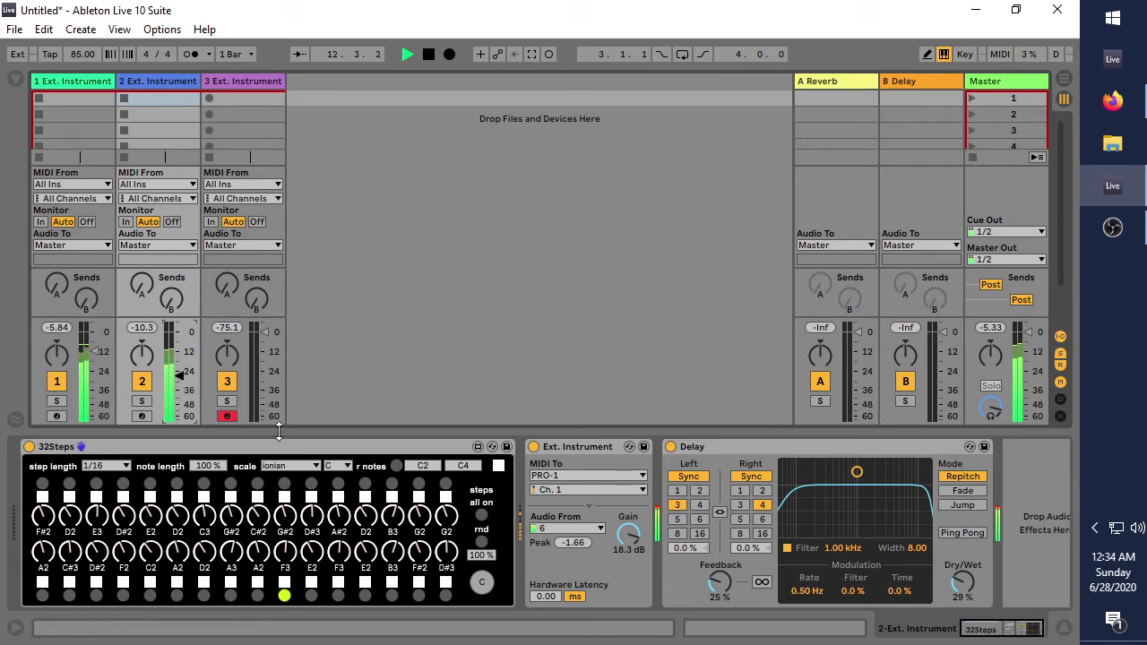
Step: On track 3, set the 32Steps random note range to C3 to C6, switch the sequencer on and randomize its notes
{"action": "left_click", "coordinate": [257, 81]}
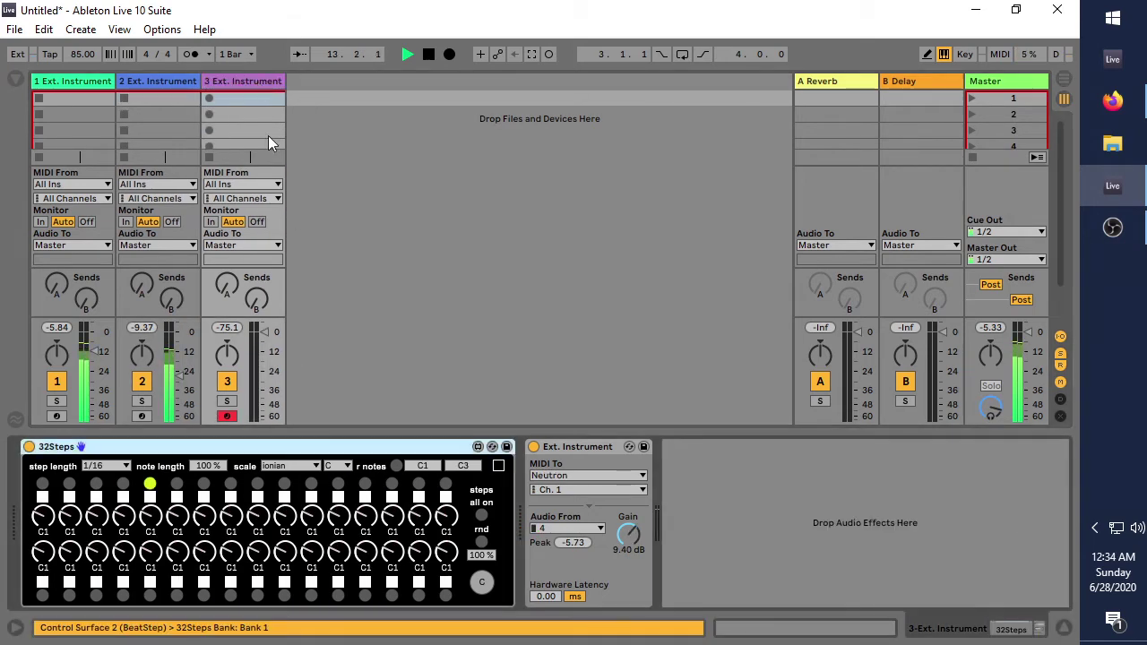
{"action": "left_click", "coordinate": [435, 466]}
{"action": "type", "text": "c3"}
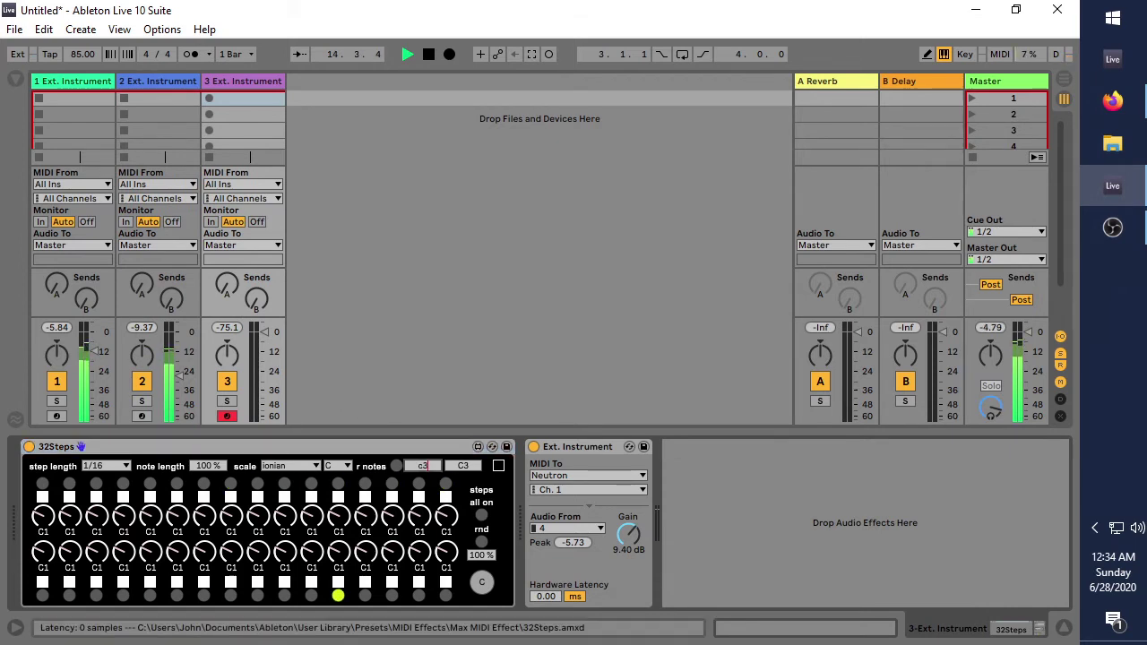
{"action": "key", "text": "Return"}
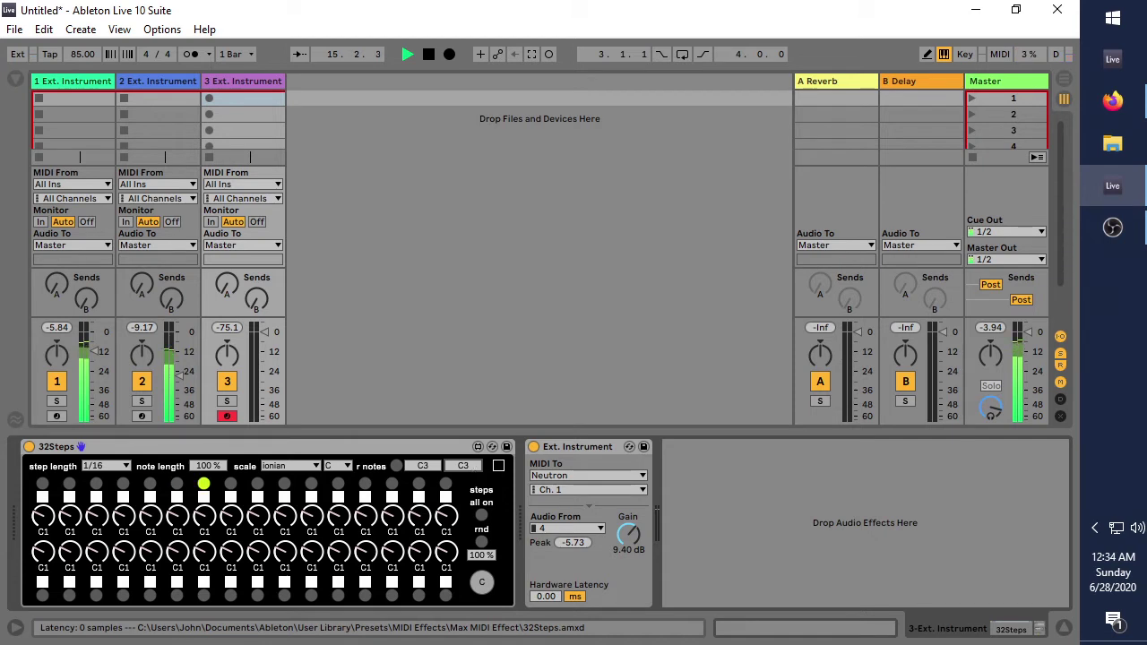
{"action": "left_click", "coordinate": [472, 466]}
{"action": "type", "text": "c"}
{"action": "left_click", "coordinate": [498, 467]}
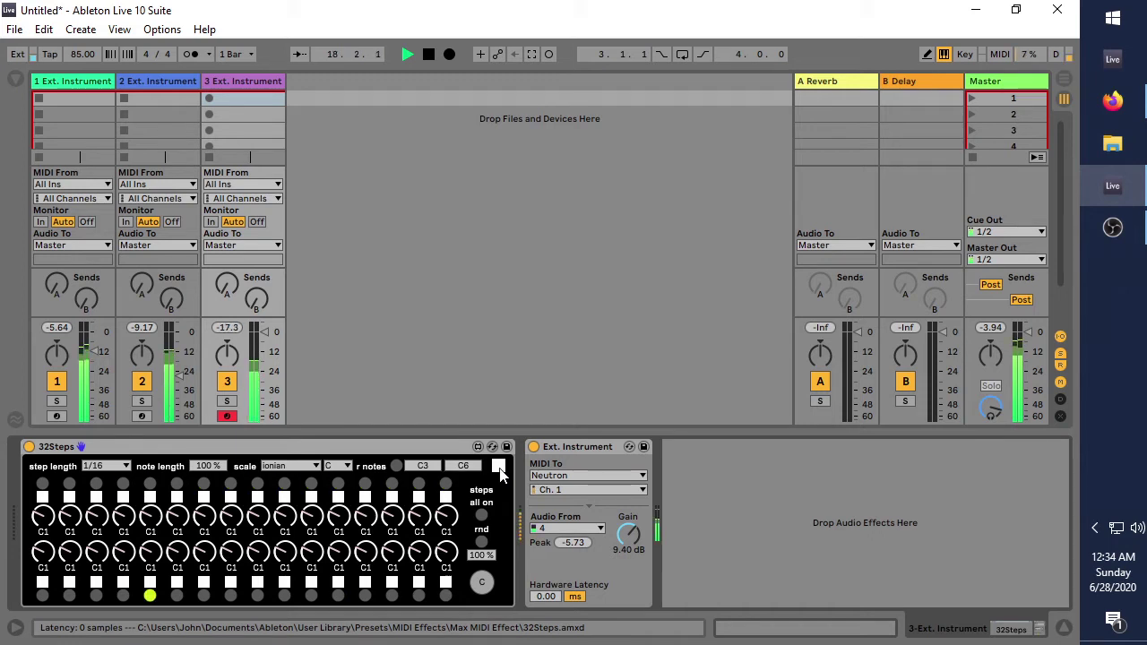
{"action": "left_click", "coordinate": [396, 465]}
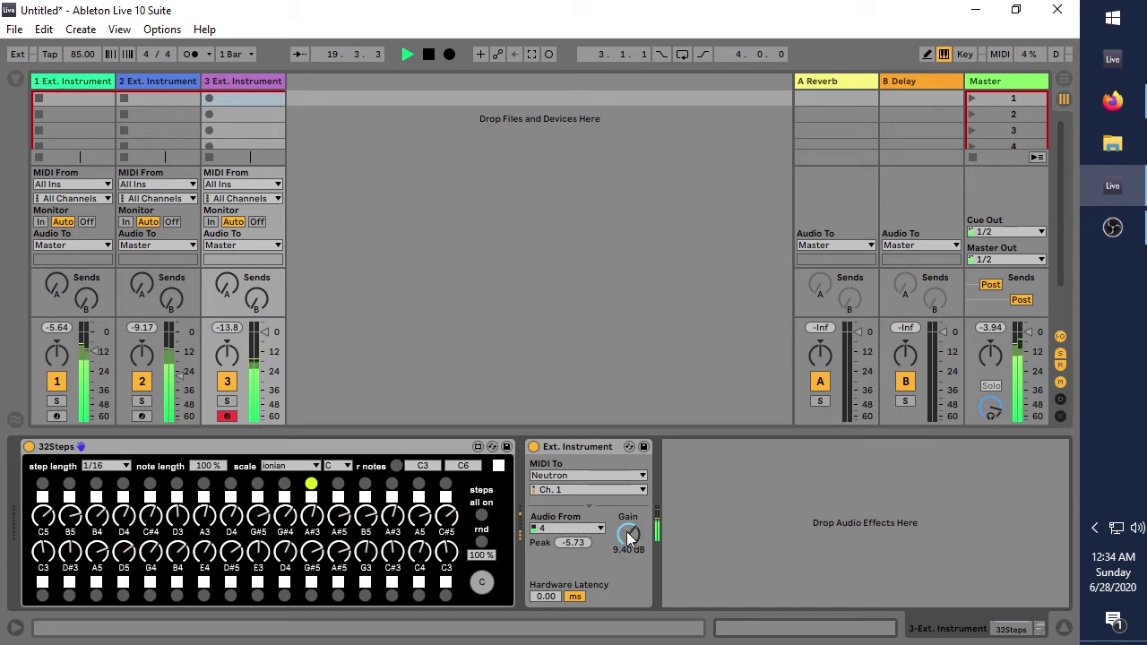
Step: Add a Delay audio effect to track 3 and set its Dry/Wet to 28 %
{"action": "left_click", "coordinate": [18, 79]}
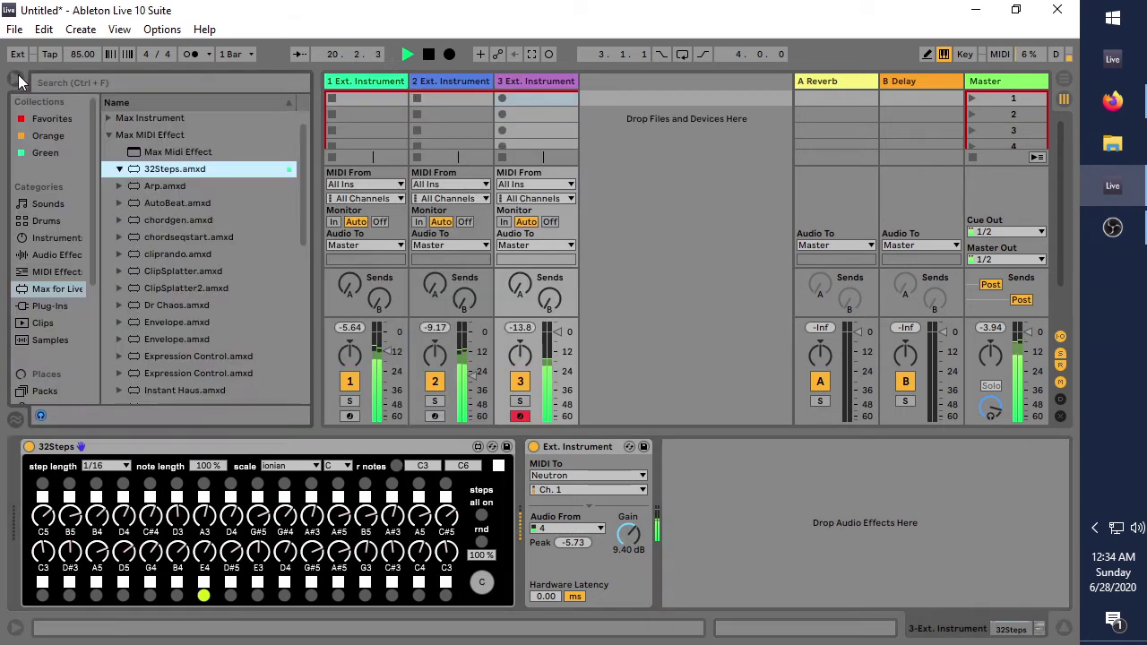
{"action": "left_click", "coordinate": [63, 254]}
{"action": "double_click", "coordinate": [145, 289]}
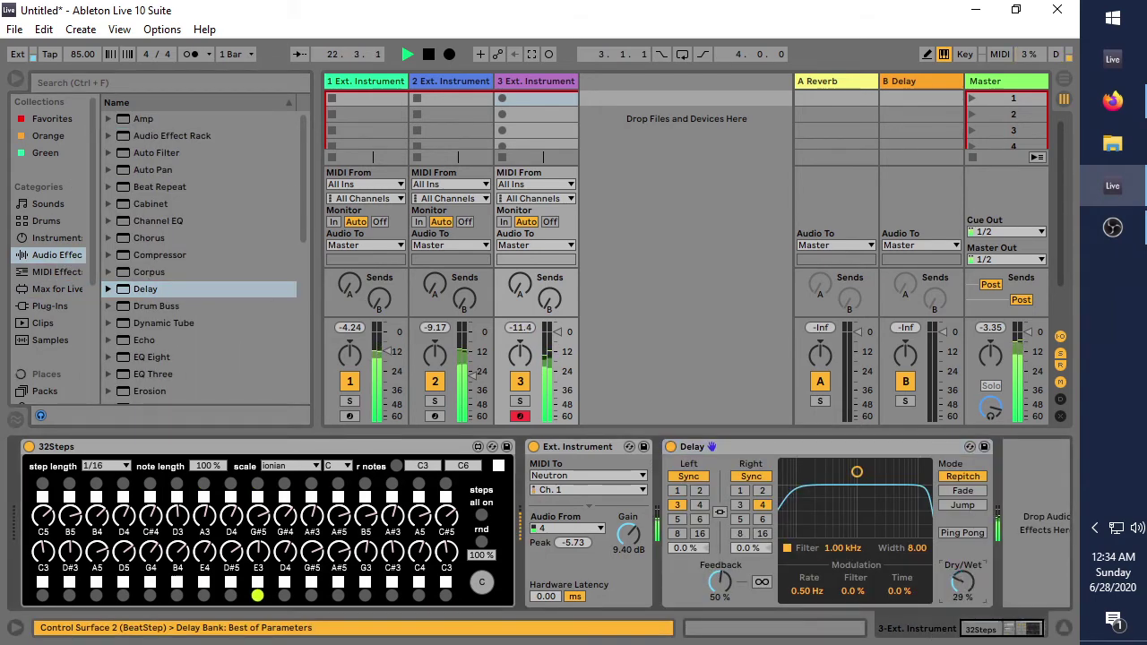
Step: Add a Reverb after track 3's Delay with Dry/Wet at 26 % and Decay Time at 6.83 s
{"action": "scroll", "coordinate": [211, 380], "scroll_direction": "down", "scroll_amount": 5}
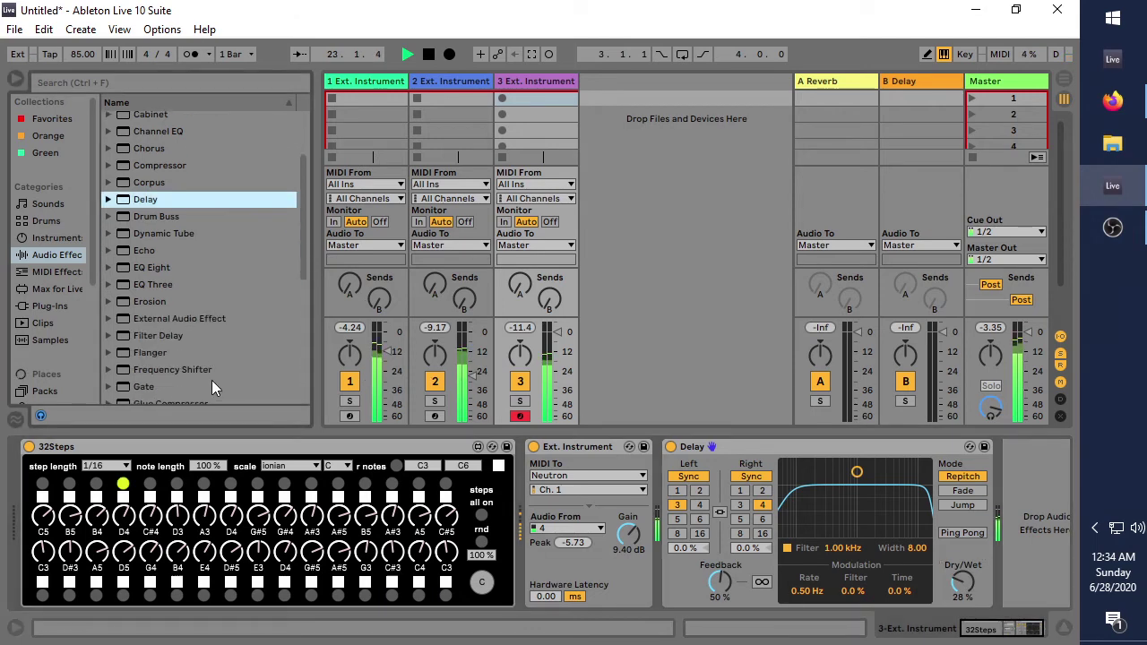
{"action": "scroll", "coordinate": [212, 367], "scroll_direction": "down", "scroll_amount": 3}
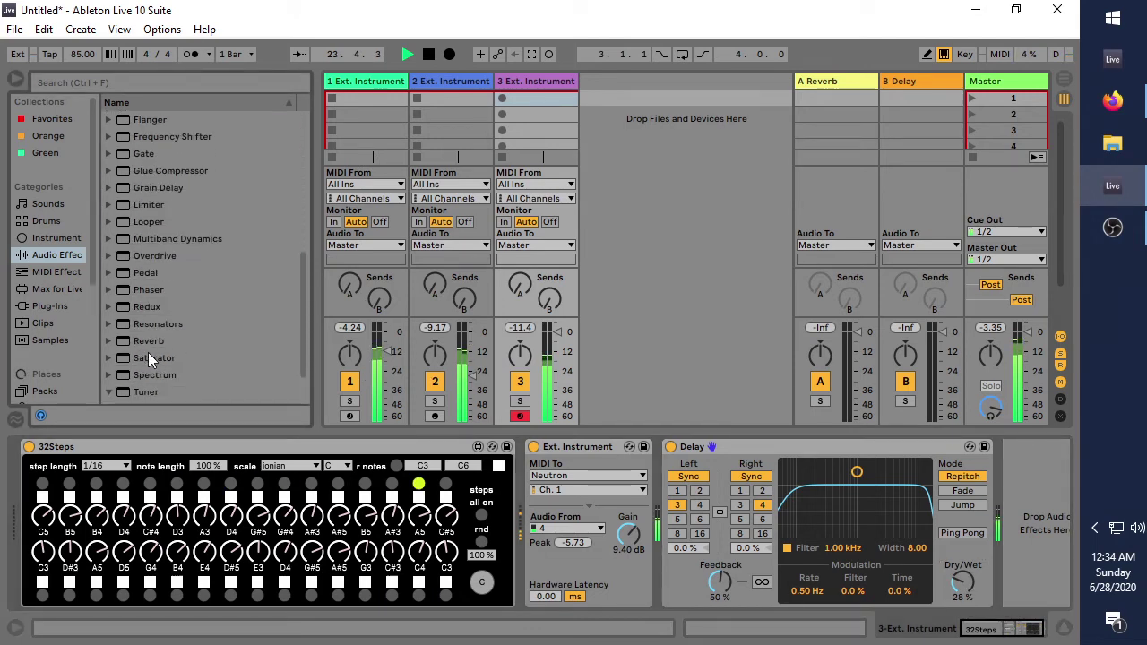
{"action": "double_click", "coordinate": [149, 341]}
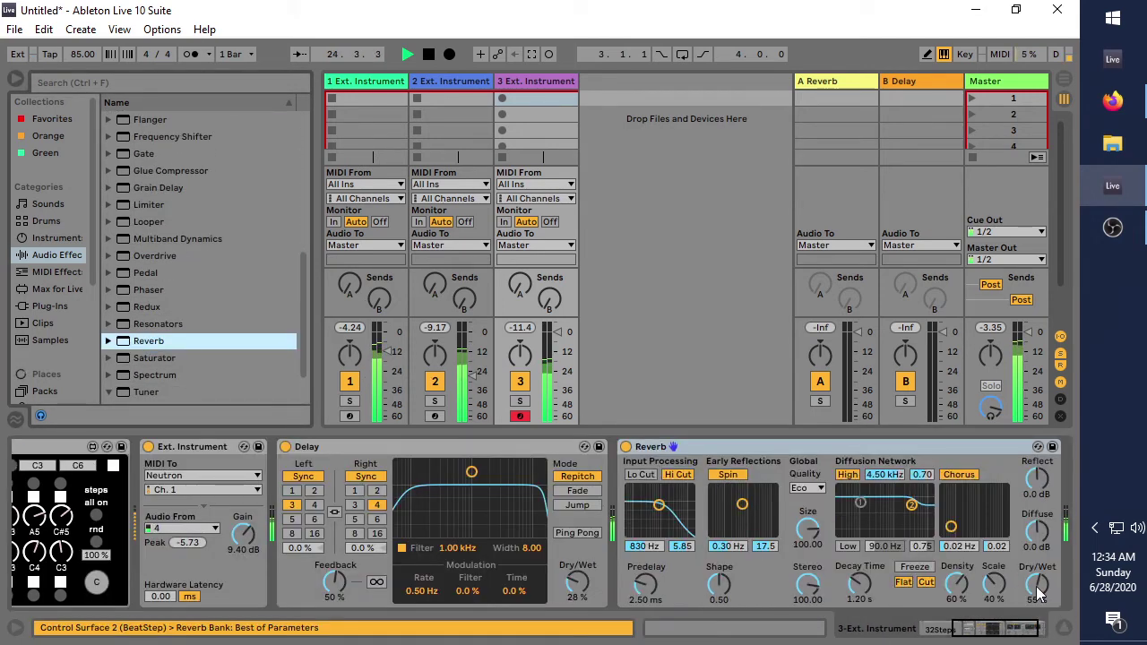
{"action": "left_click_drag", "start_coordinate": [1039, 594], "coordinate": [989, 630]}
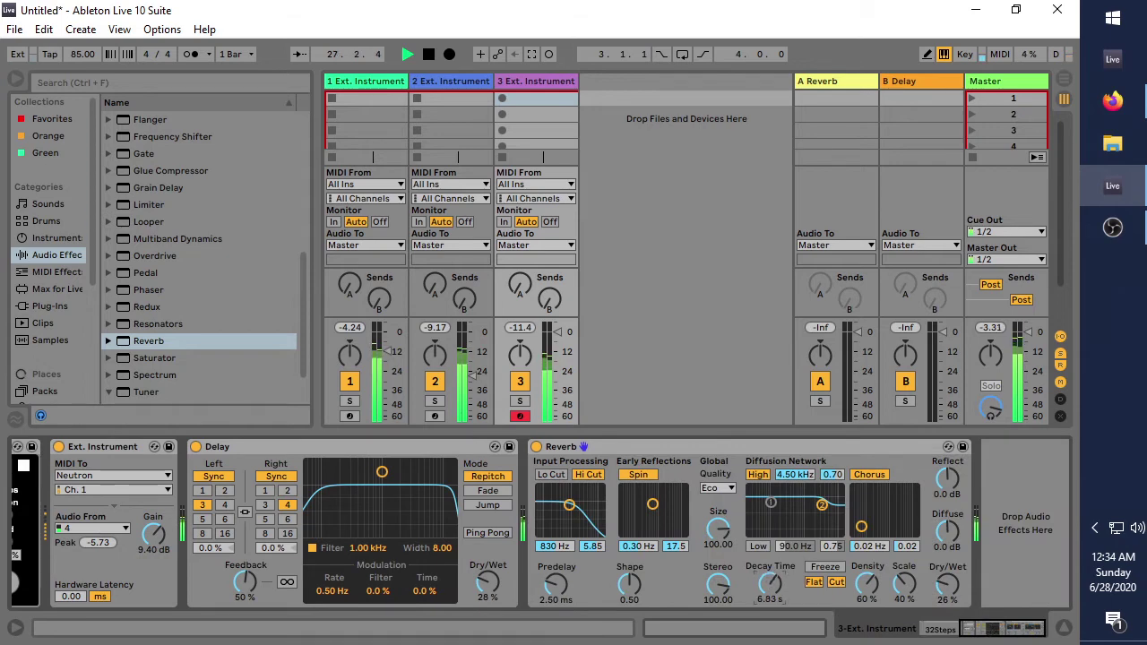
Step: Re-randomize track 3's notes with the upper limit set to C5 and raise its Ext. Instrument gain to 11.6 dB
{"action": "left_click_drag", "start_coordinate": [995, 634], "coordinate": [947, 631]}
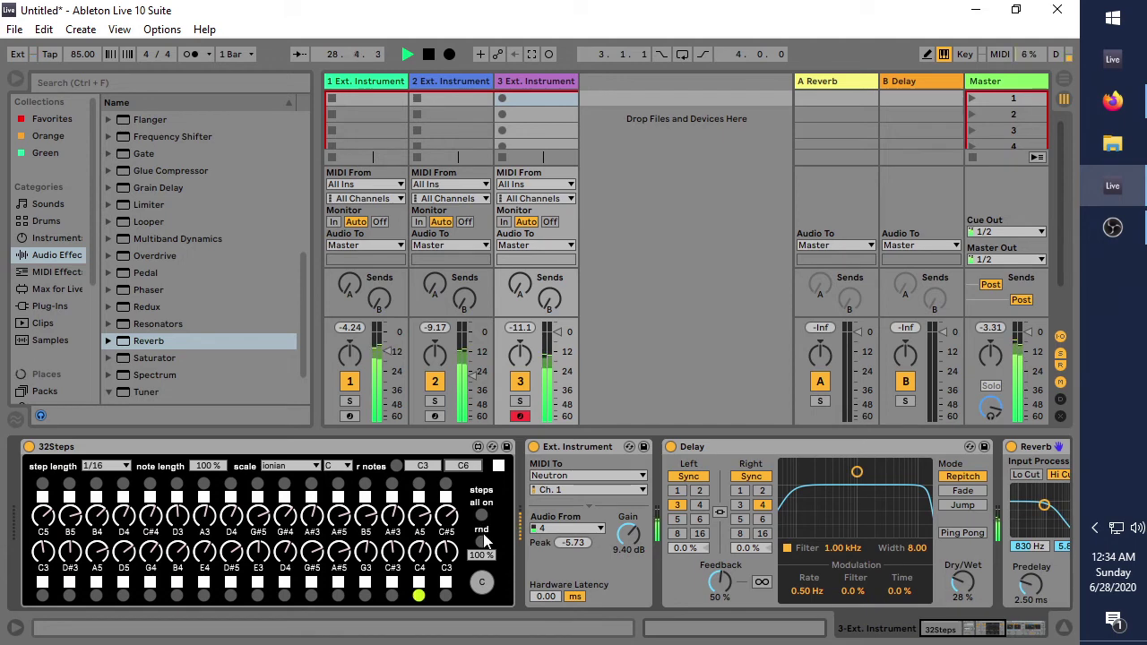
{"action": "left_click_drag", "start_coordinate": [463, 465], "coordinate": [464, 489]}
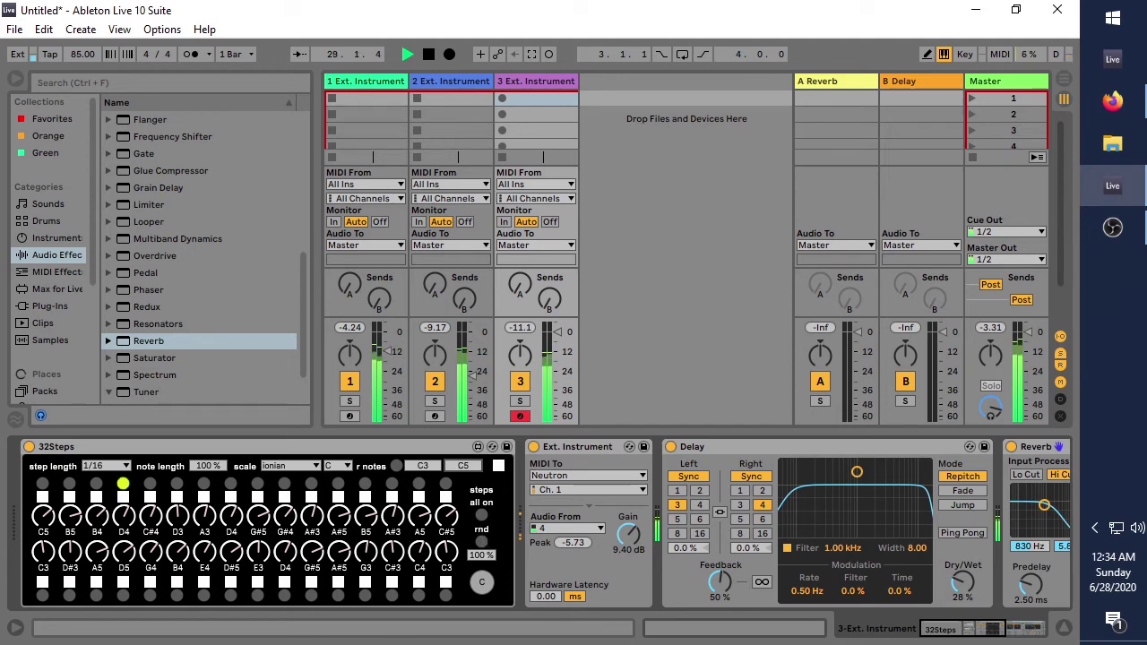
{"action": "left_click", "coordinate": [396, 466]}
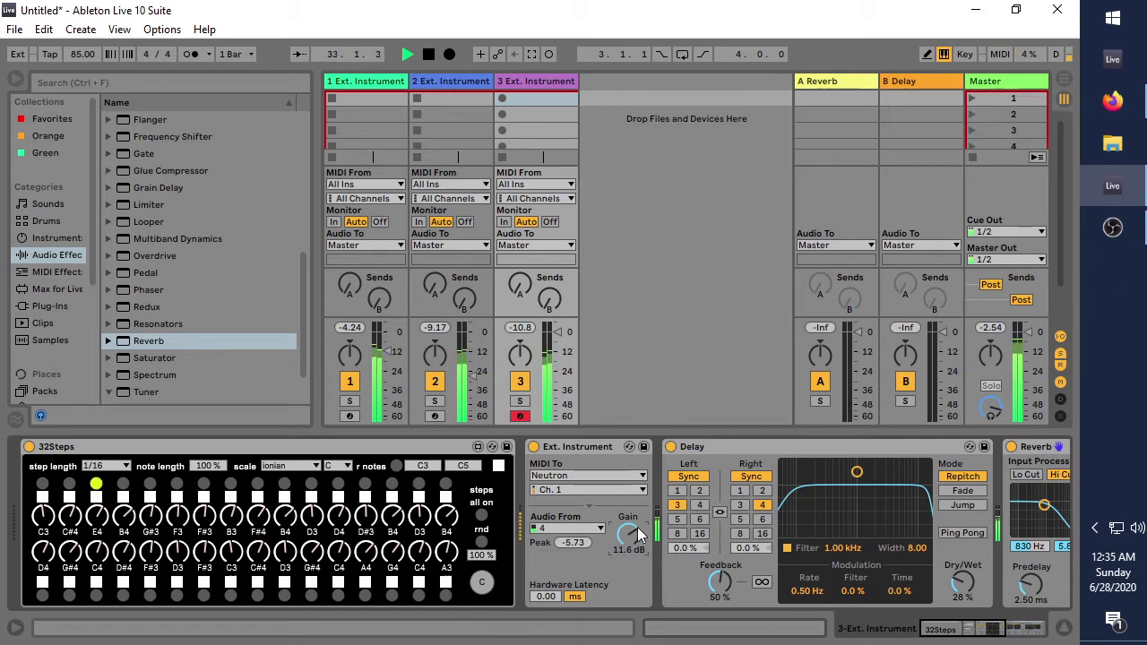
Step: Randomize the active steps in 32Steps at 52 % on track 1 and at 59 % on track 2
{"action": "left_click", "coordinate": [376, 80]}
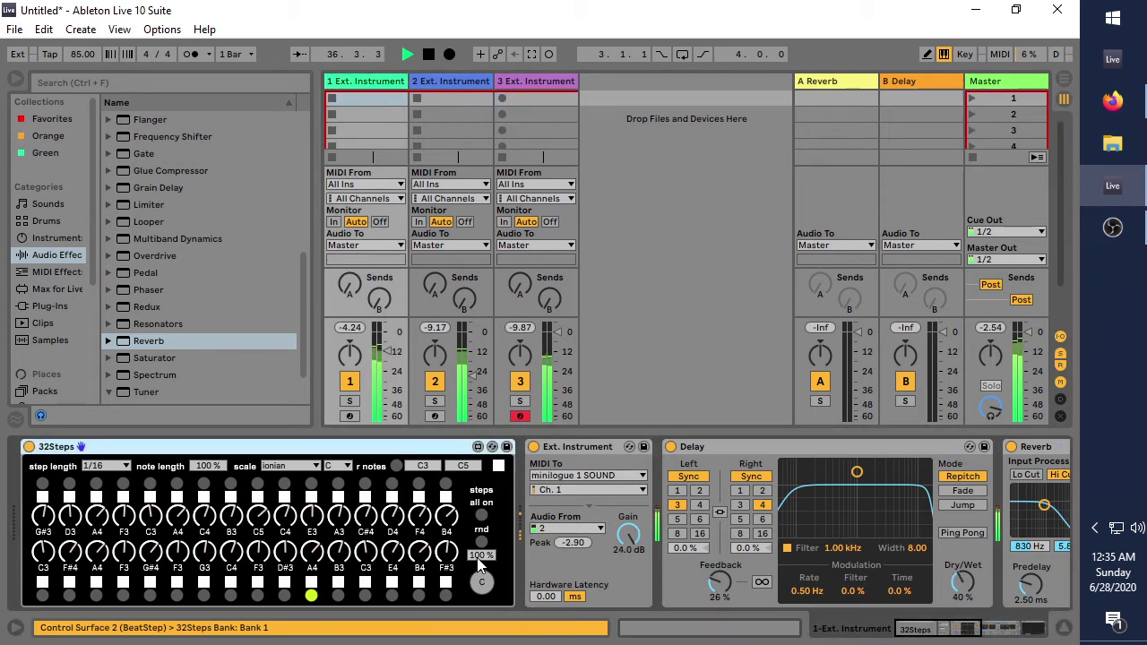
{"action": "left_click_drag", "start_coordinate": [477, 559], "coordinate": [503, 574]}
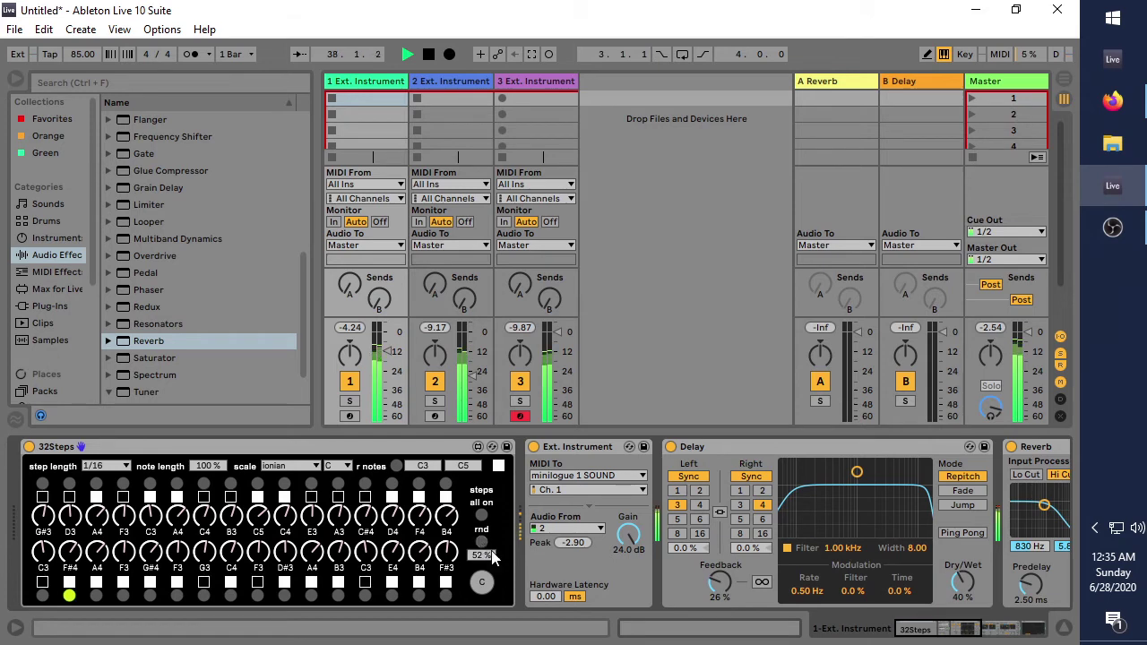
{"action": "left_click", "coordinate": [440, 80]}
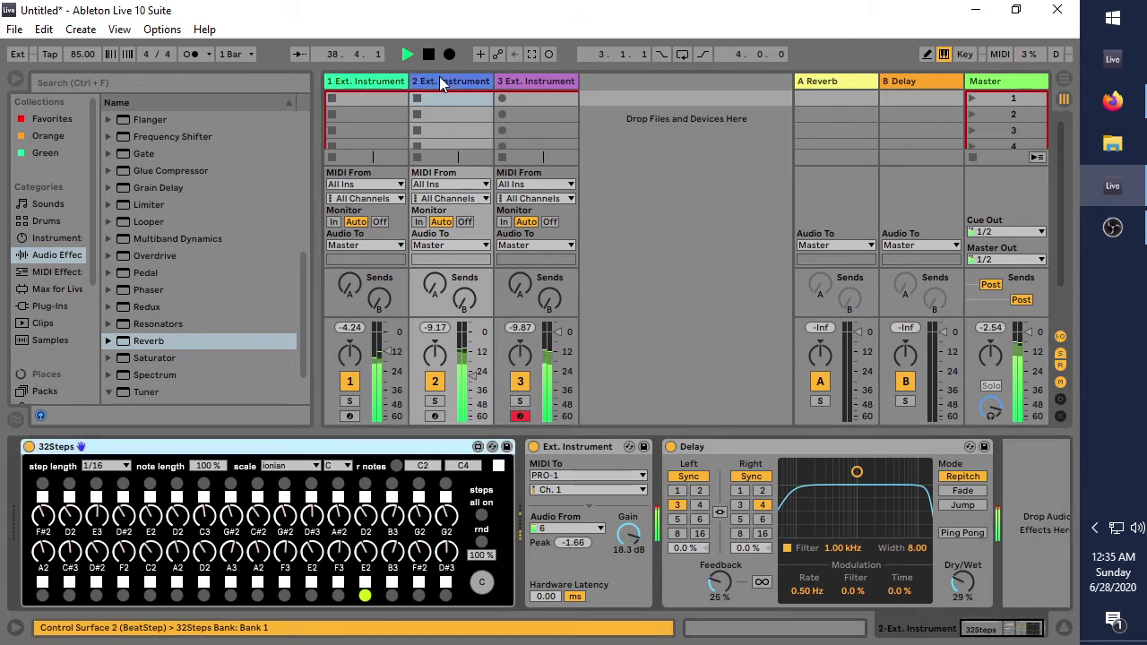
{"action": "left_click_drag", "start_coordinate": [484, 558], "coordinate": [484, 572]}
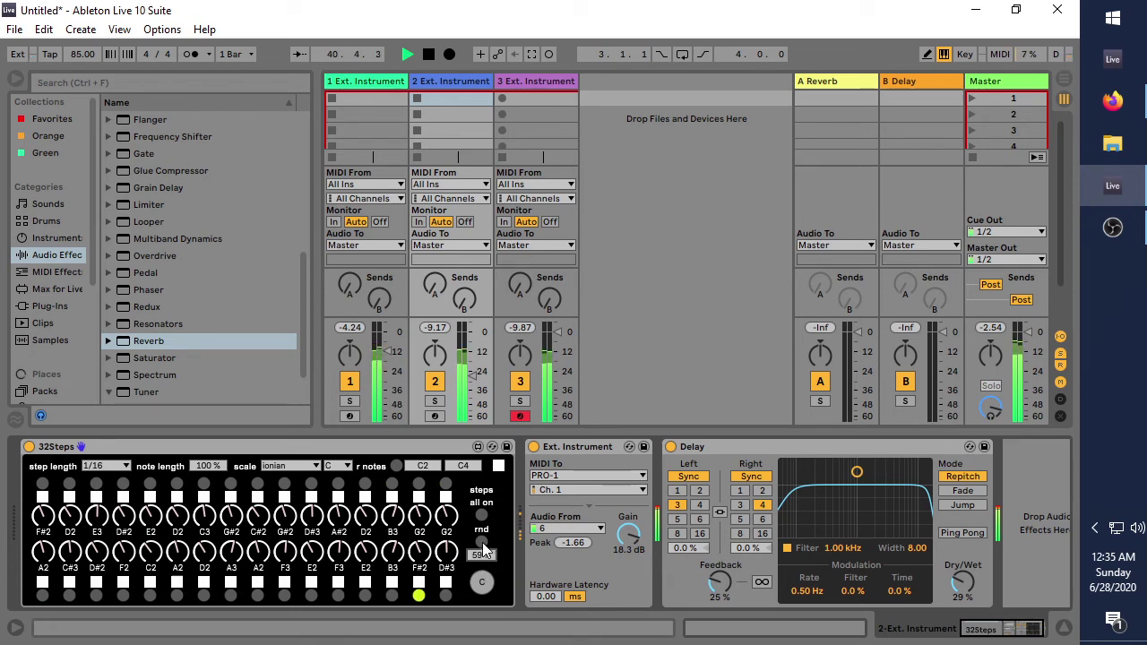
Step: Randomize the active steps of track 3's 32Steps at 57 % and hide the browser
{"action": "left_click", "coordinate": [524, 82]}
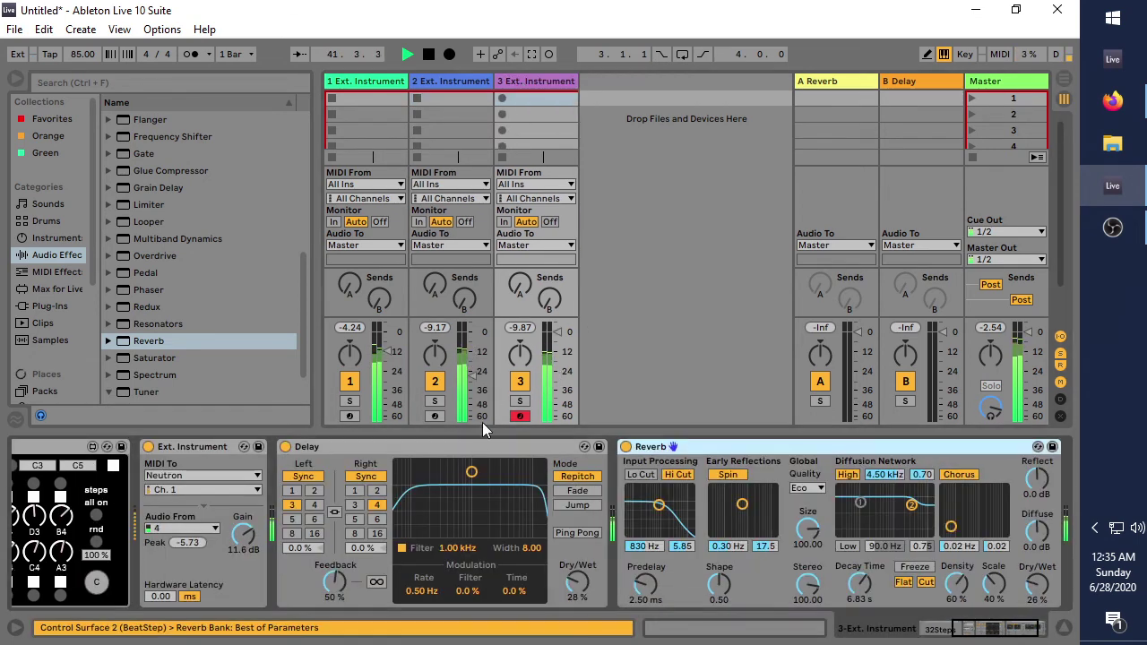
{"action": "left_click", "coordinate": [962, 632]}
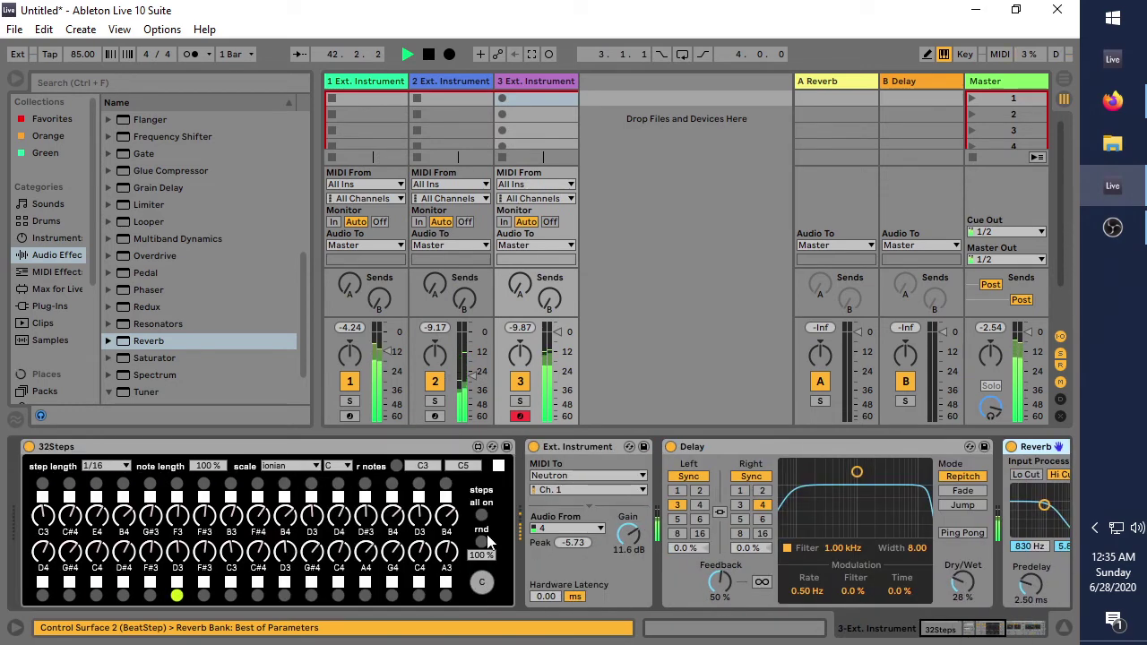
{"action": "left_click_drag", "start_coordinate": [483, 556], "coordinate": [481, 593]}
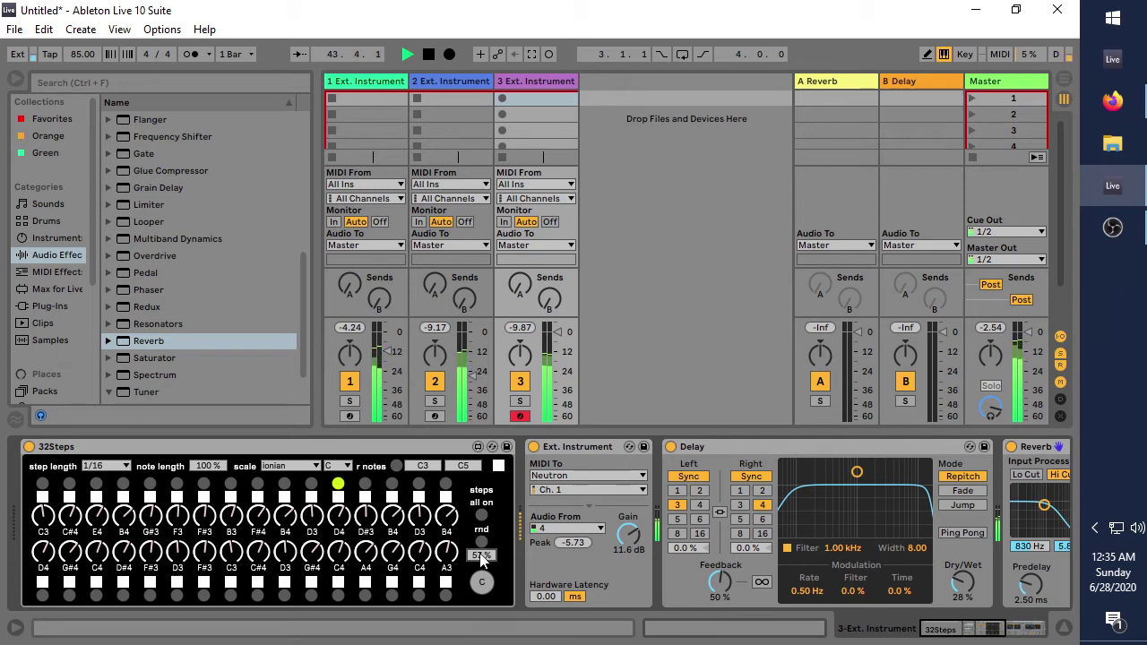
{"action": "left_click", "coordinate": [482, 542]}
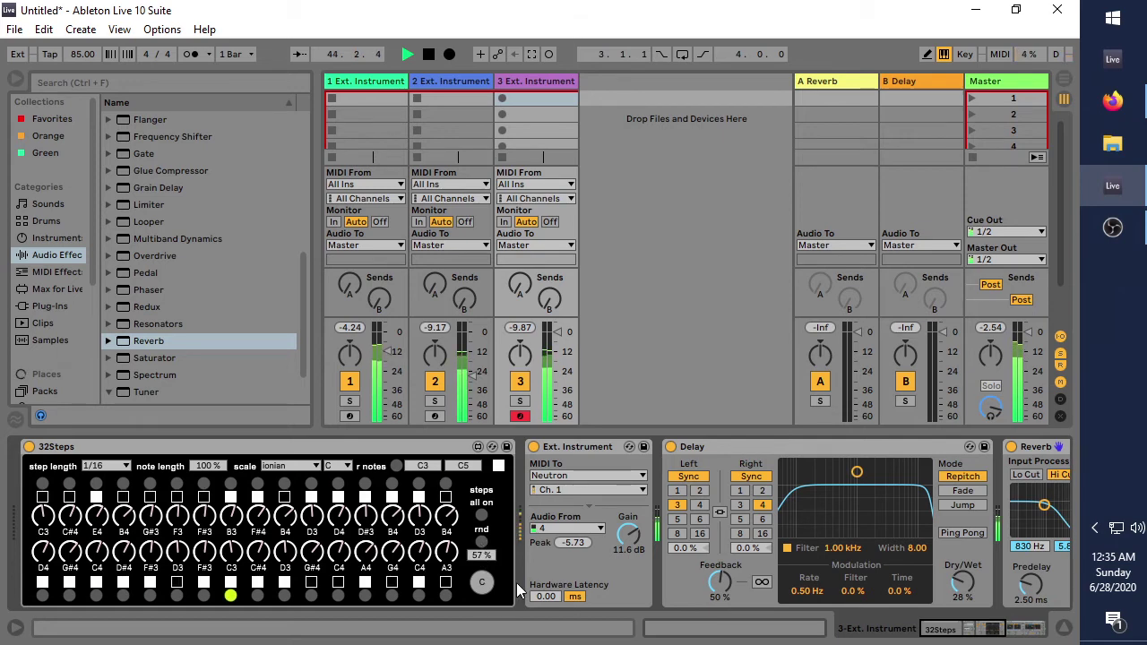
{"action": "left_click_drag", "start_coordinate": [557, 332], "coordinate": [558, 333]}
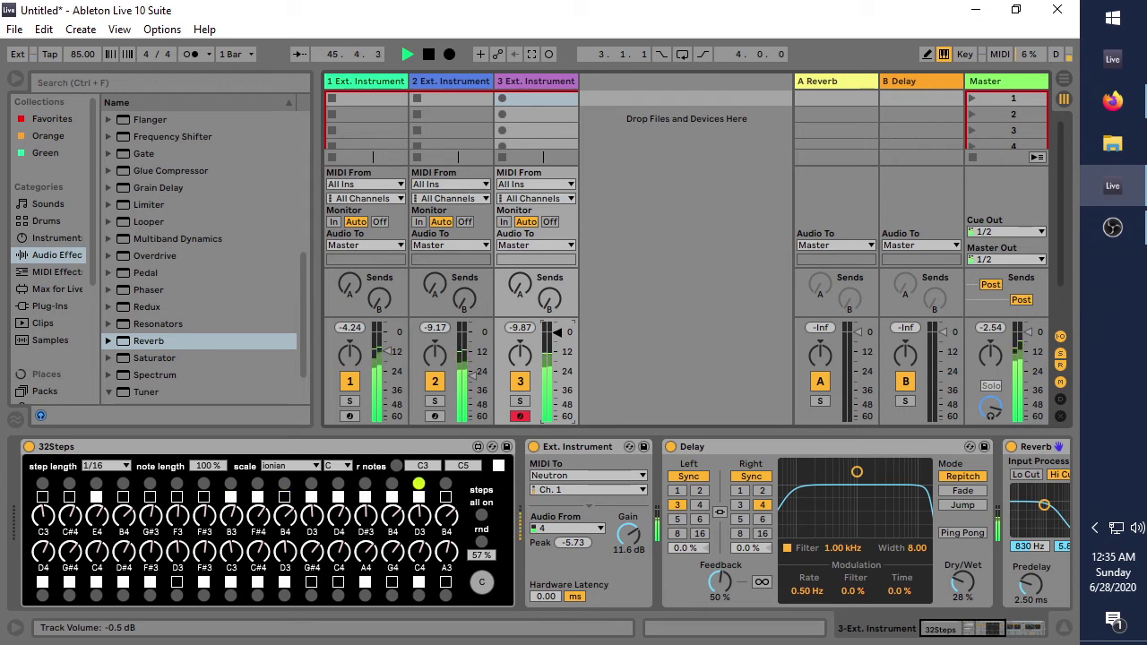
{"action": "left_click", "coordinate": [15, 79]}
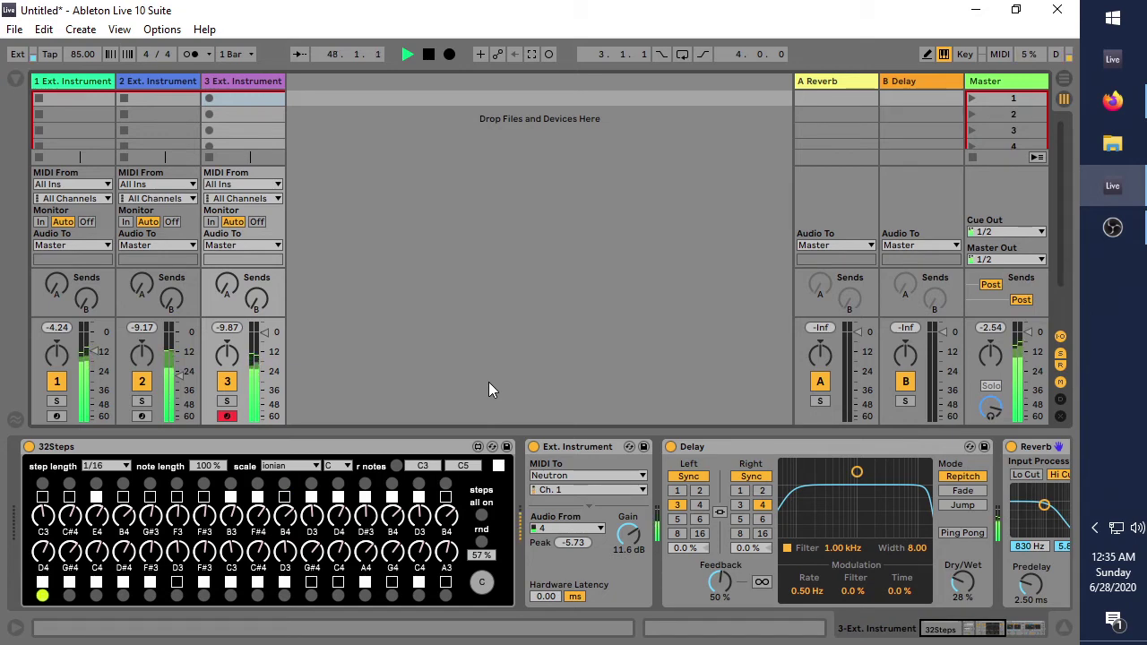
Step: Write the 32Steps sequences of tracks 1 and 2 into clips in each track's first clip slot
{"action": "left_click", "coordinate": [74, 81]}
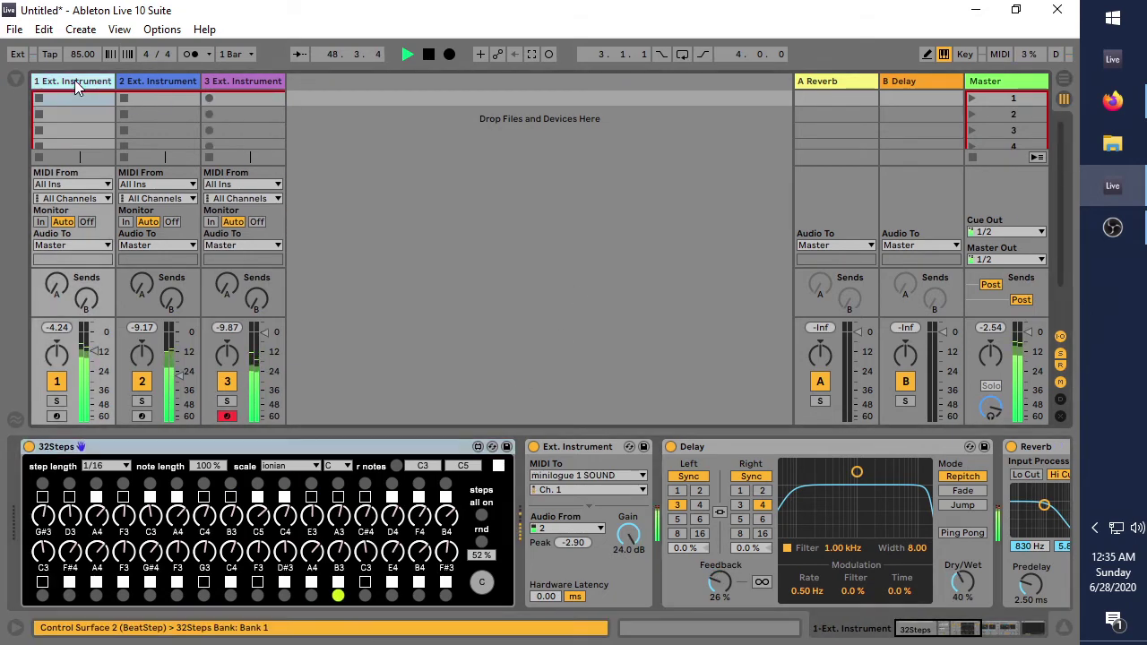
{"action": "left_click", "coordinate": [85, 97]}
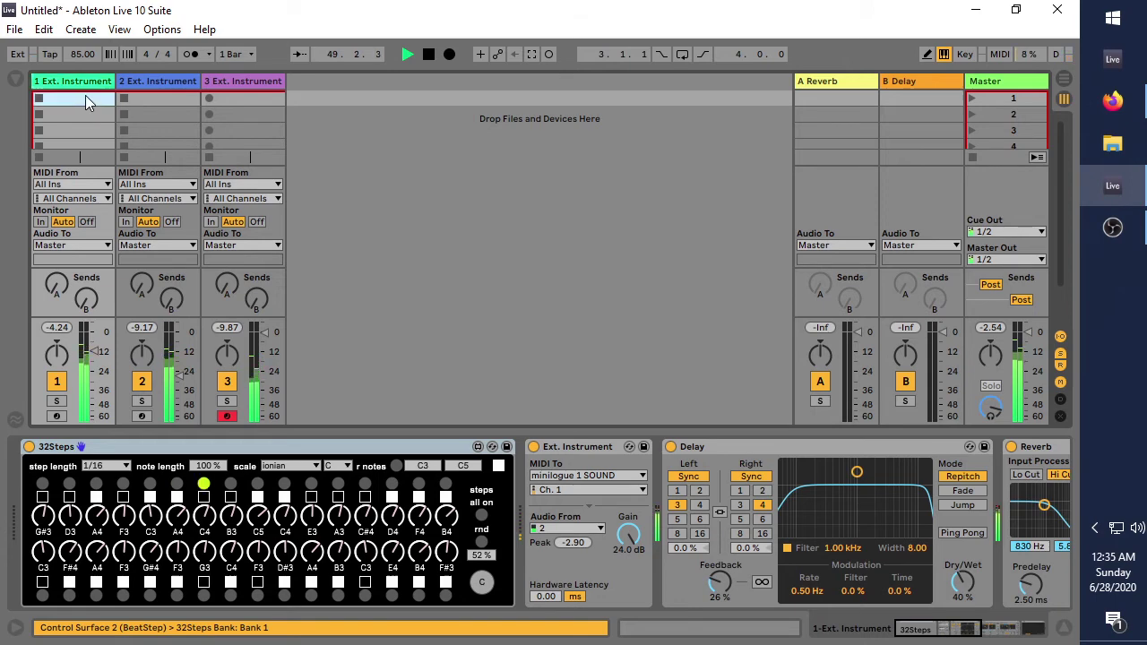
{"action": "left_click", "coordinate": [480, 580]}
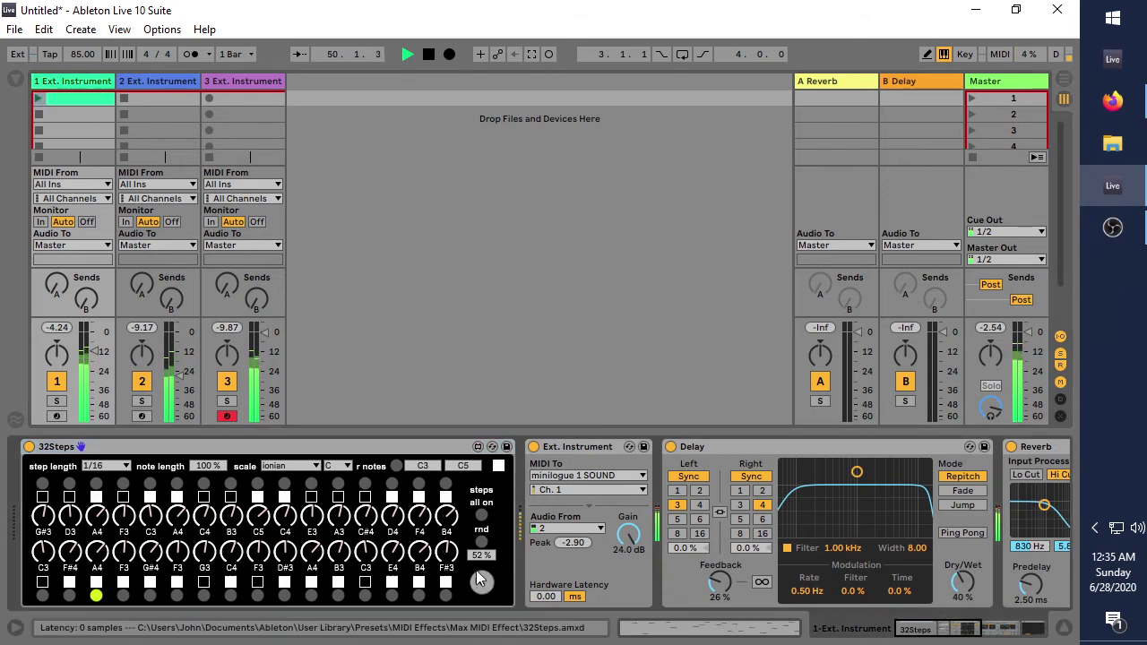
{"action": "left_click", "coordinate": [151, 100]}
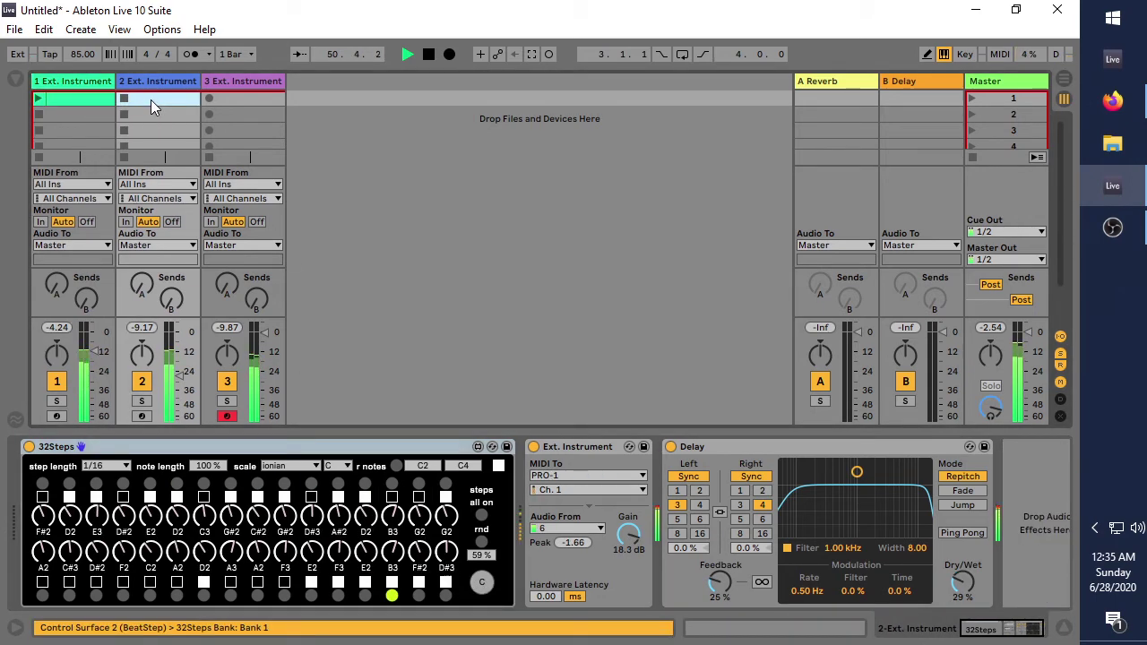
{"action": "left_click", "coordinate": [481, 580]}
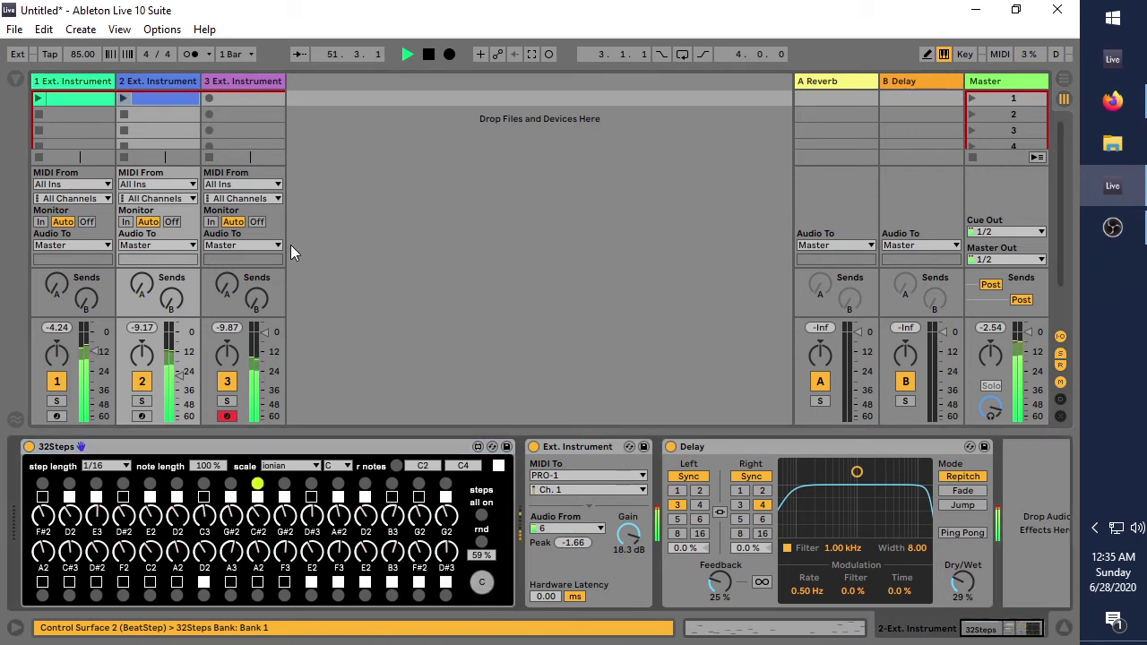
Step: Write track 3's 32Steps sequence into a clip in its first slot and open that clip's notes
{"action": "left_click", "coordinate": [249, 97]}
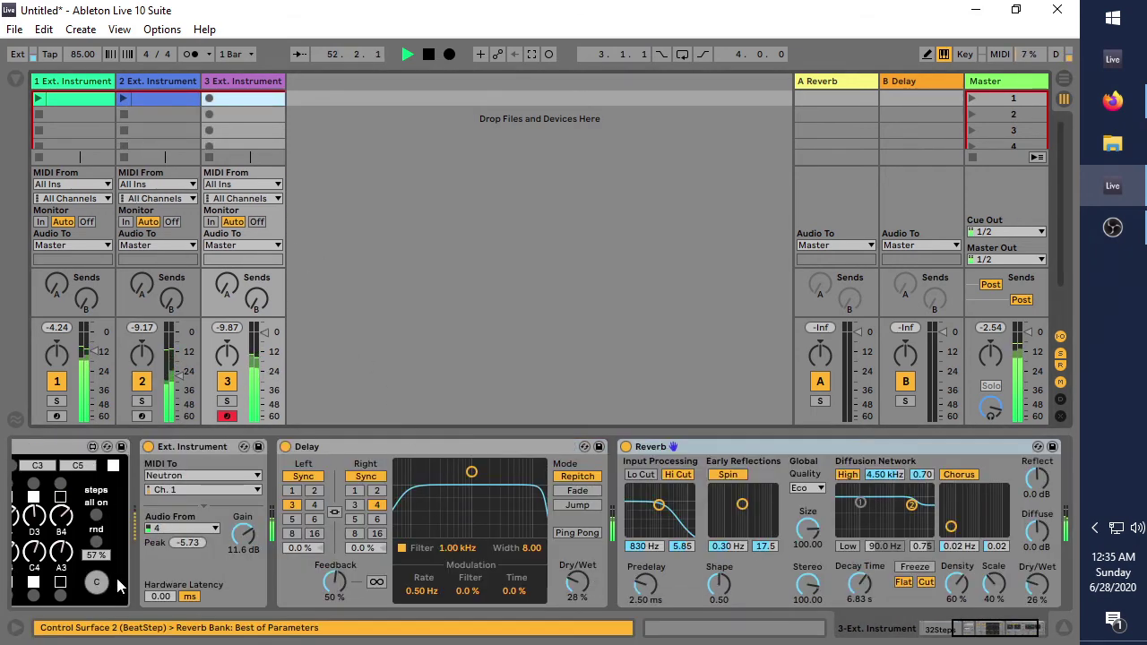
{"action": "left_click", "coordinate": [100, 584]}
{"action": "left_click_drag", "start_coordinate": [984, 628], "coordinate": [907, 635]}
{"action": "left_click", "coordinate": [236, 96]}
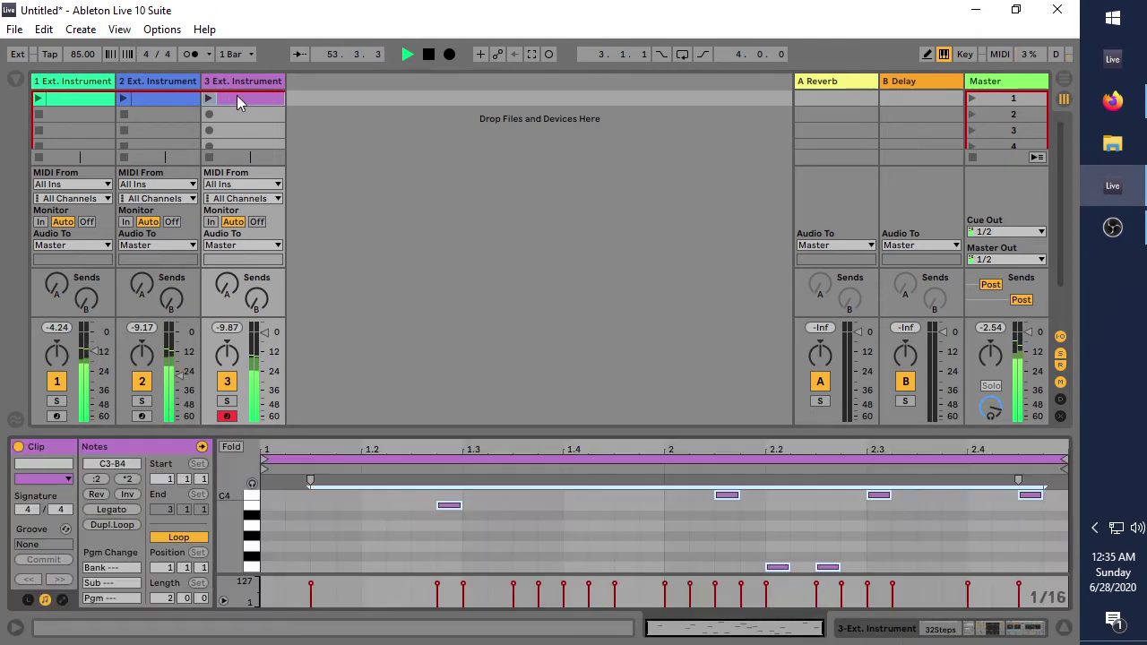
Step: Look over the captured notes in the first clips of tracks 2 and 1
{"action": "left_click", "coordinate": [171, 96]}
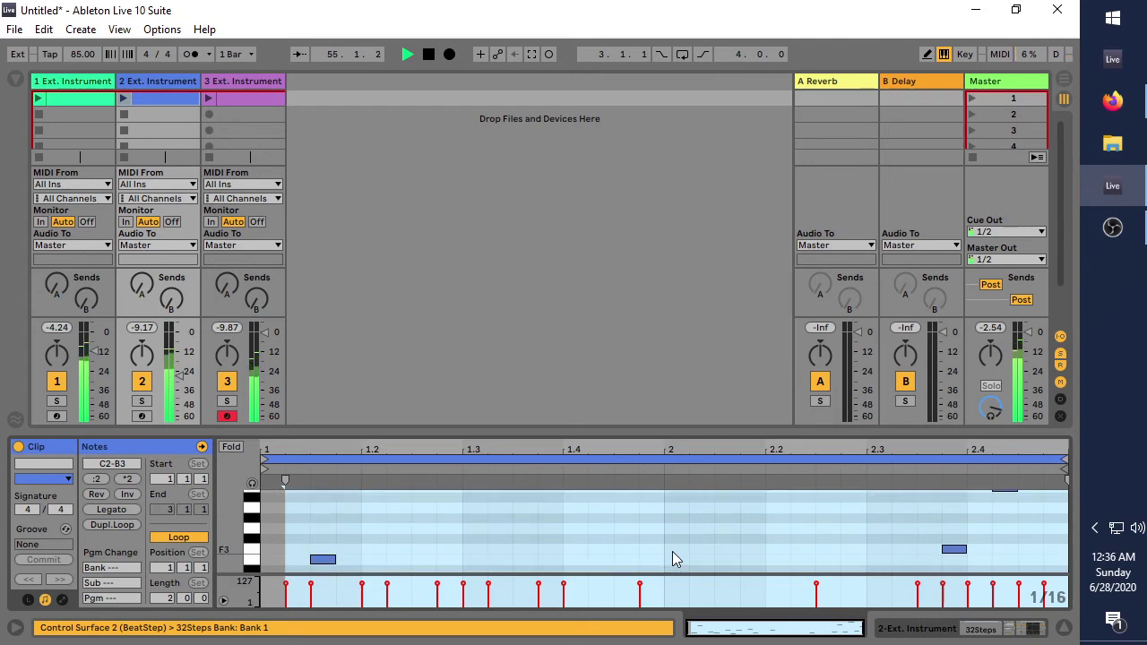
{"action": "left_click", "coordinate": [66, 101]}
{"action": "left_click", "coordinate": [571, 564]}
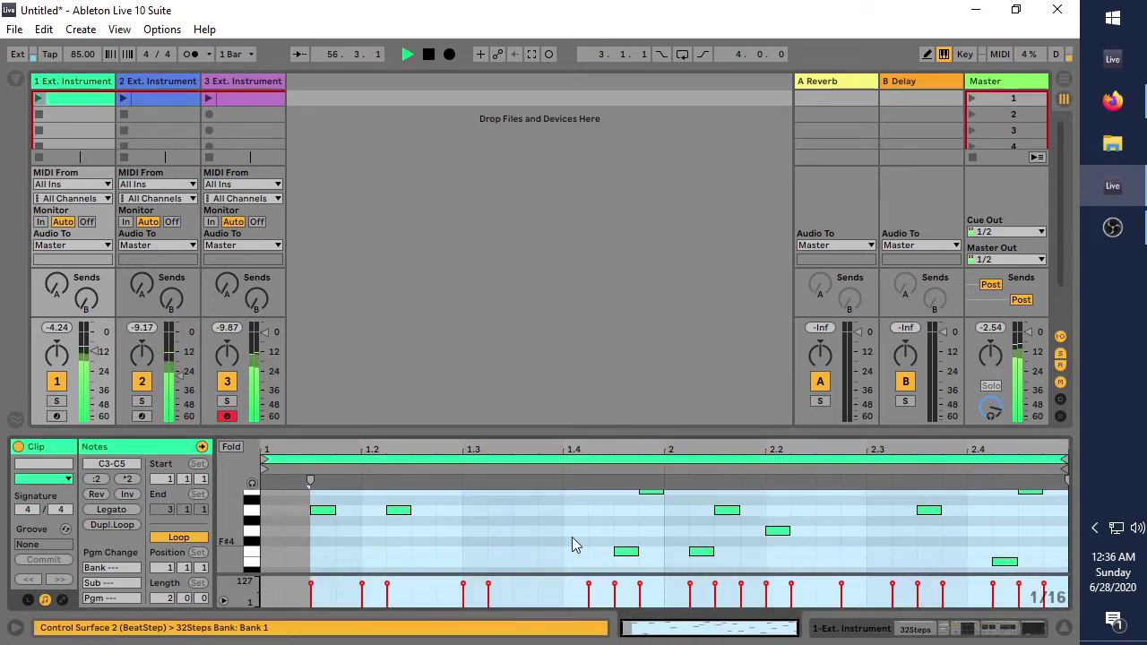
Step: Switch off the 32Steps sequencer toggle on tracks 3, 2 and 1, and stop playback
{"action": "left_click", "coordinate": [227, 81]}
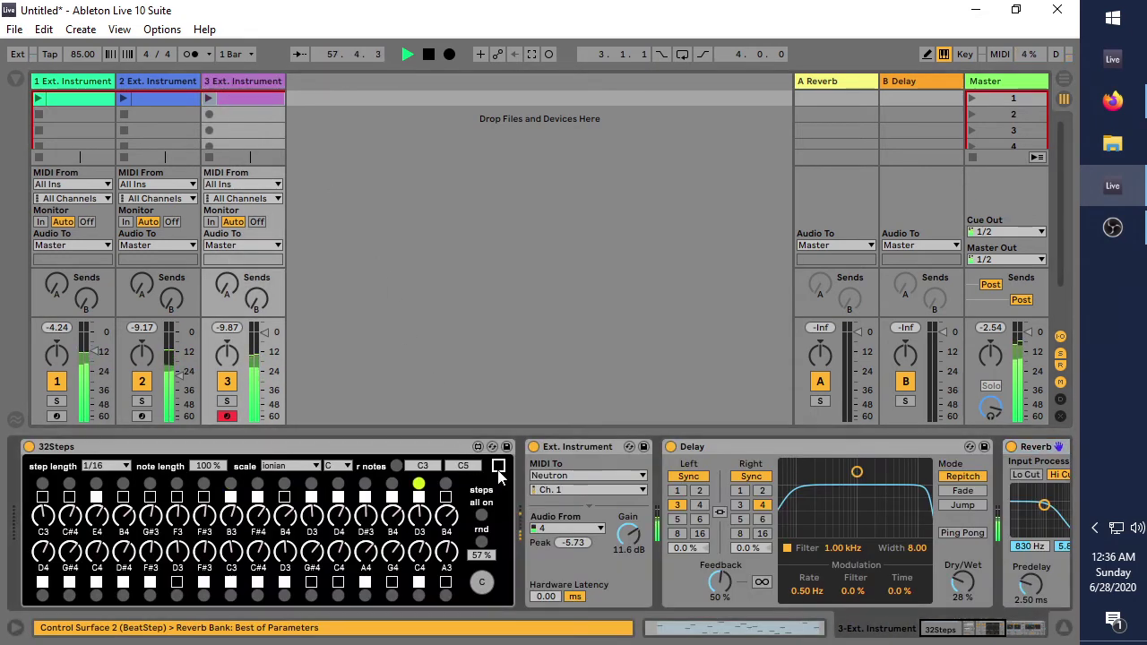
{"action": "left_click", "coordinate": [163, 82]}
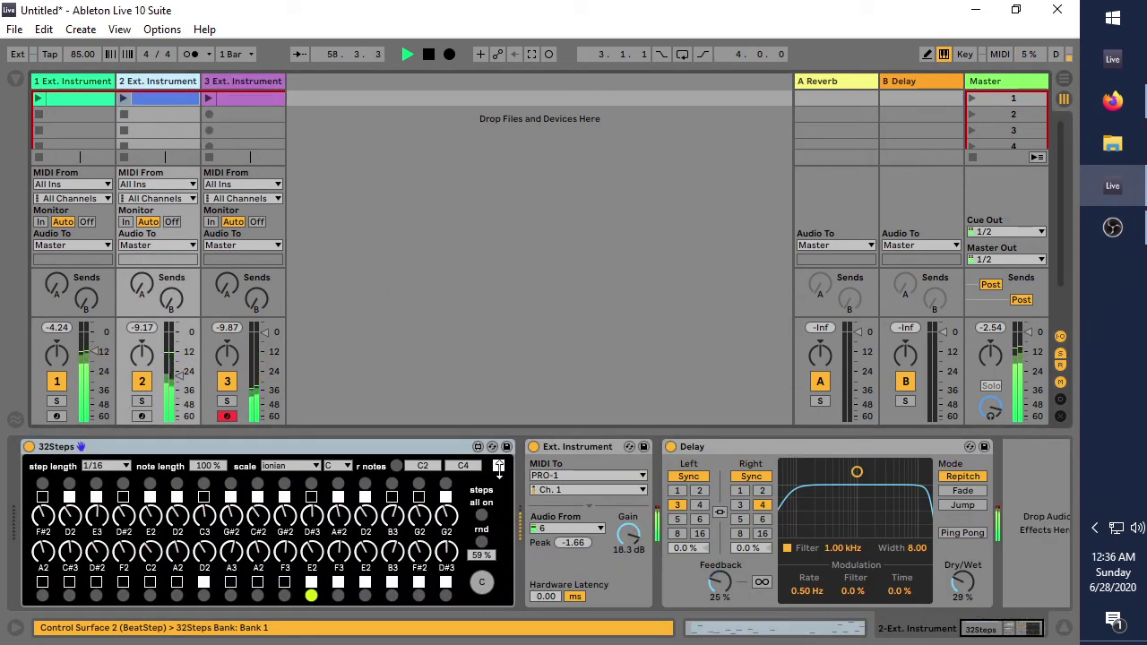
{"action": "left_click", "coordinate": [82, 85]}
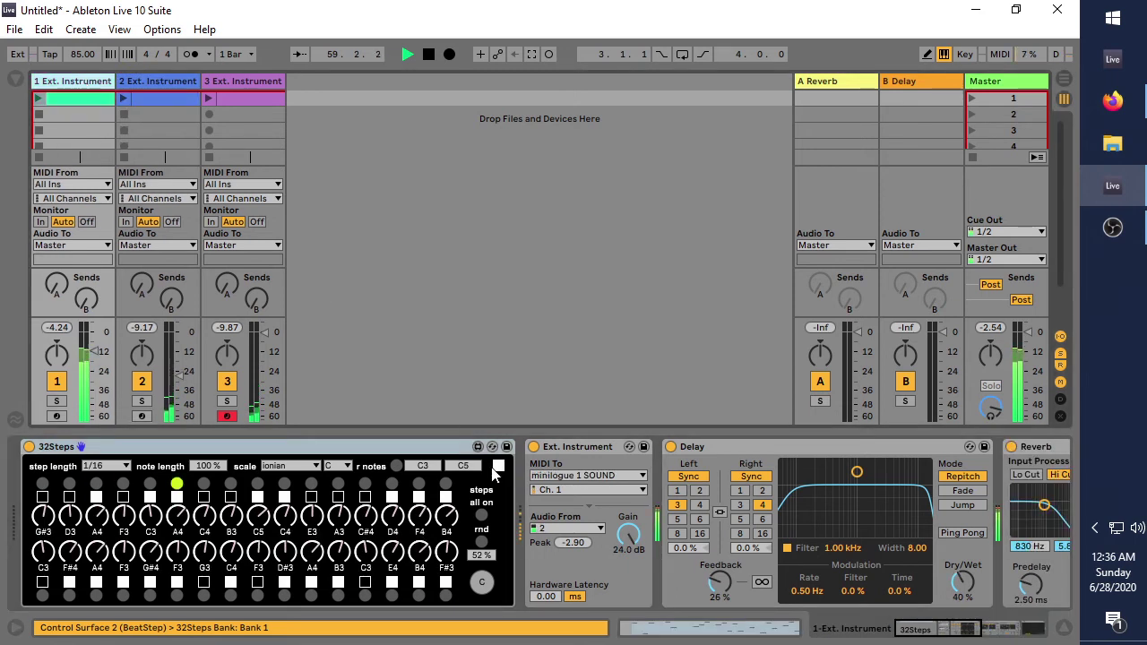
{"action": "left_click", "coordinate": [429, 56]}
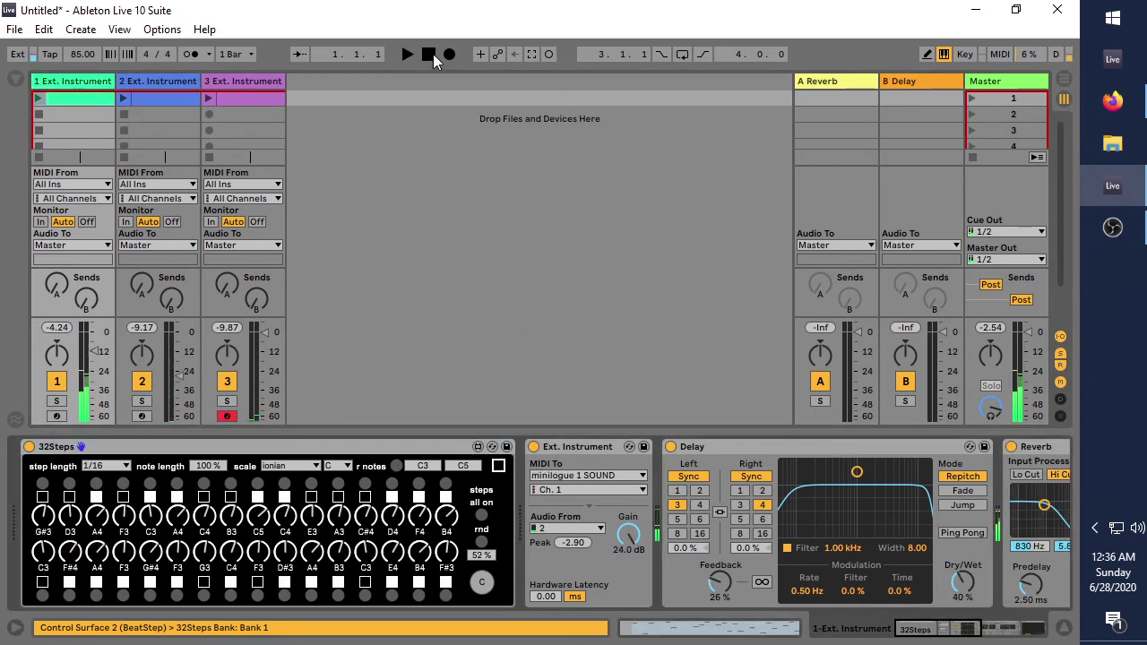
Step: Launch scene 1 to play all three clips and deactivate the 32Steps device on tracks 1, 2 and 3
{"action": "left_click", "coordinate": [973, 100]}
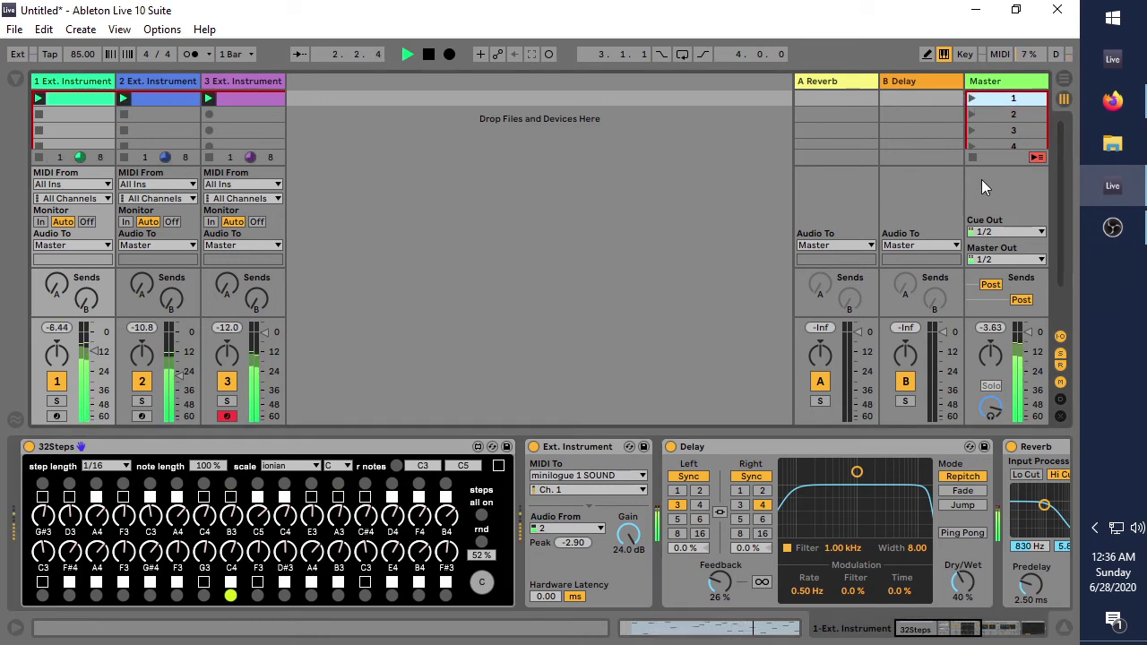
{"action": "left_click", "coordinate": [28, 446]}
{"action": "left_click", "coordinate": [172, 89]}
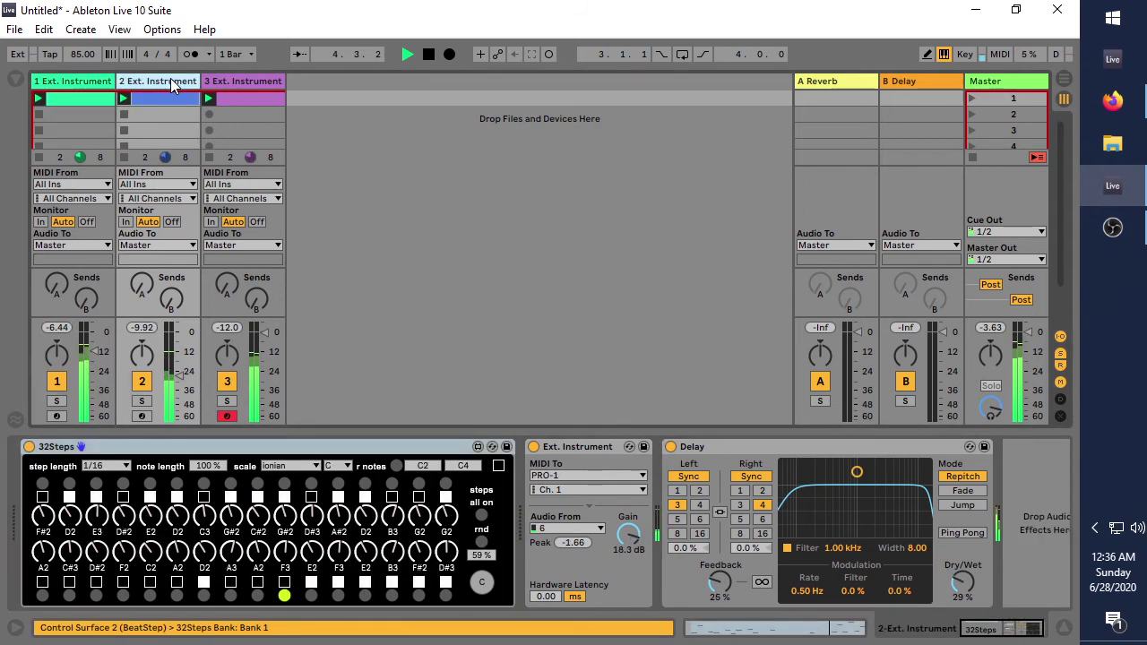
{"action": "left_click", "coordinate": [251, 83]}
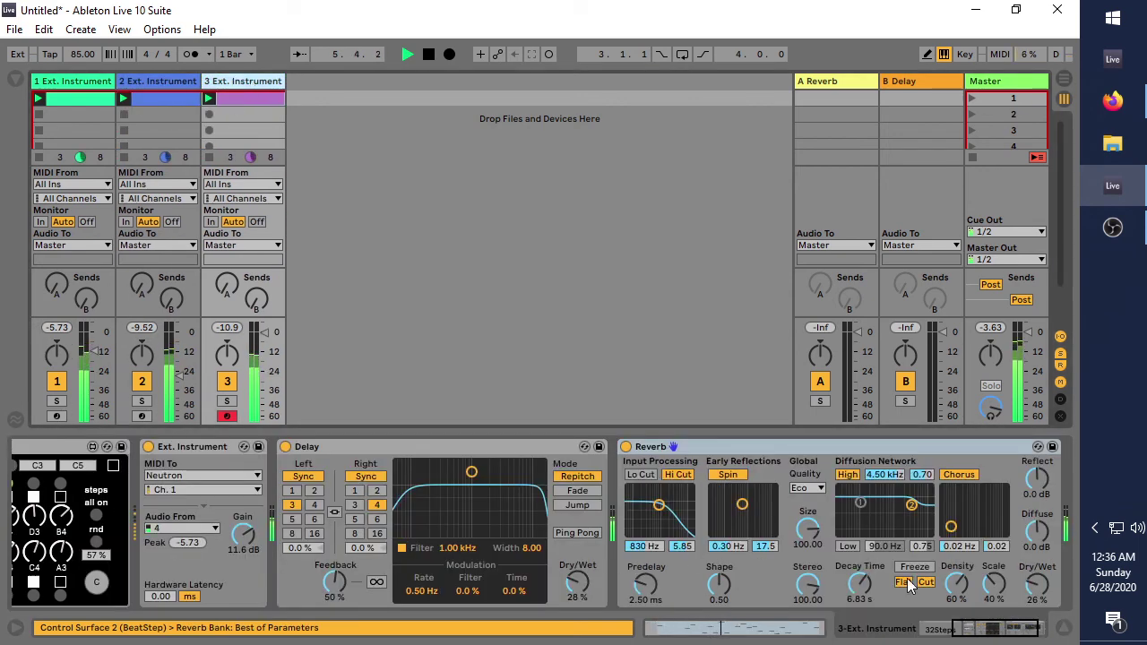
{"action": "left_click", "coordinate": [984, 627]}
{"action": "left_click", "coordinate": [30, 448]}
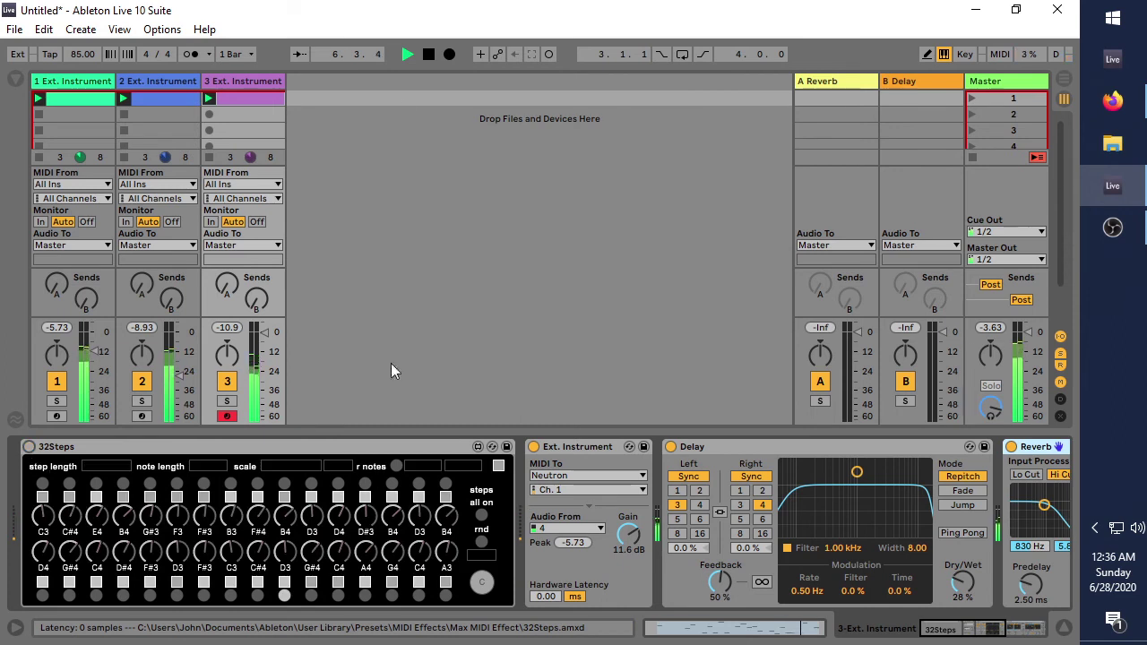